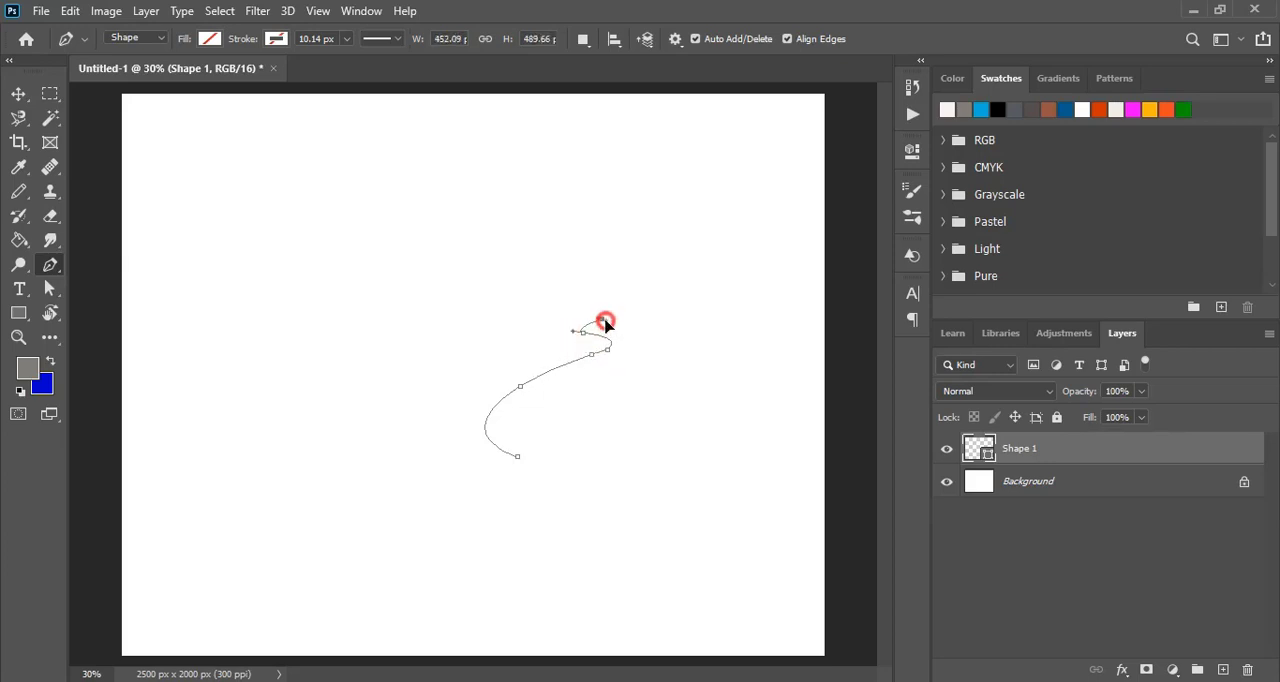
- Continue the face profile path with the Pen tool past the lips, over the nose and along the forehead to the crown
{"action": "key", "text": "ctrl+plus"}
{"action": "key", "text": "ctrl+plus"}
{"action": "key", "text": "ctrl+plus"}
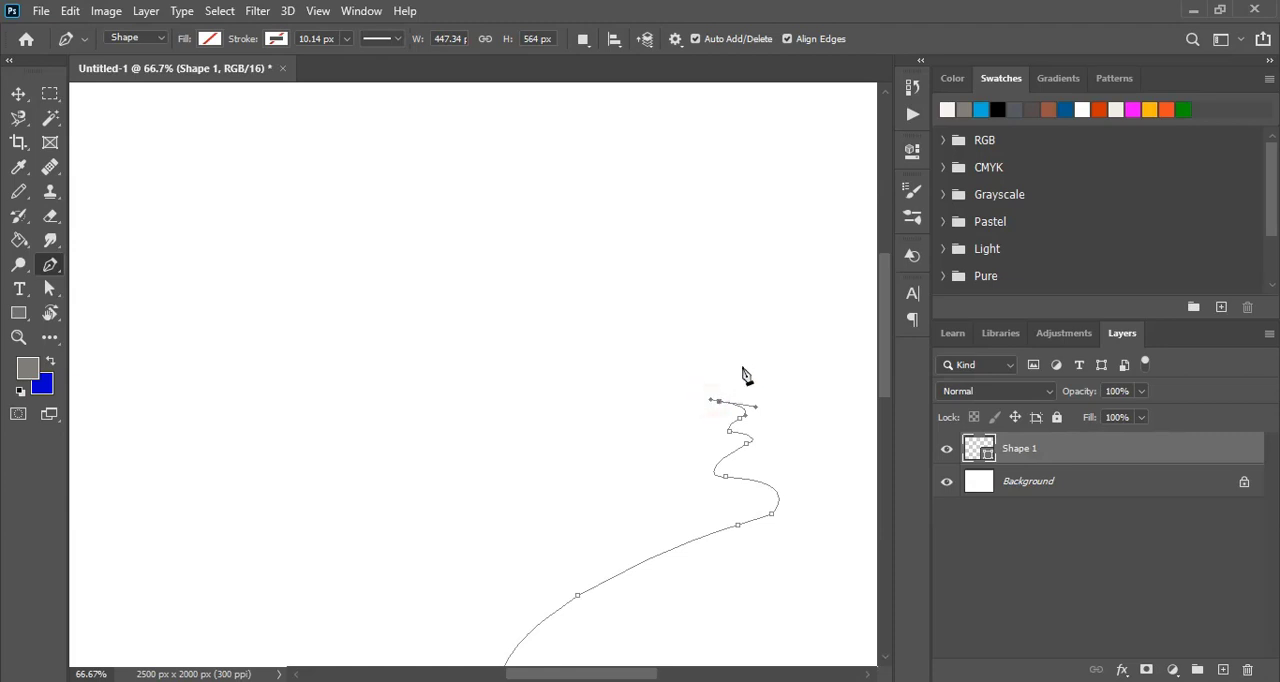
{"action": "left_click_drag", "start_coordinate": [741, 364], "coordinate": [768, 354]}
{"action": "left_click_drag", "start_coordinate": [683, 340], "coordinate": [631, 331]}
{"action": "key", "text": "ctrl+minus"}
{"action": "left_click_drag", "start_coordinate": [423, 271], "coordinate": [250, 270]}
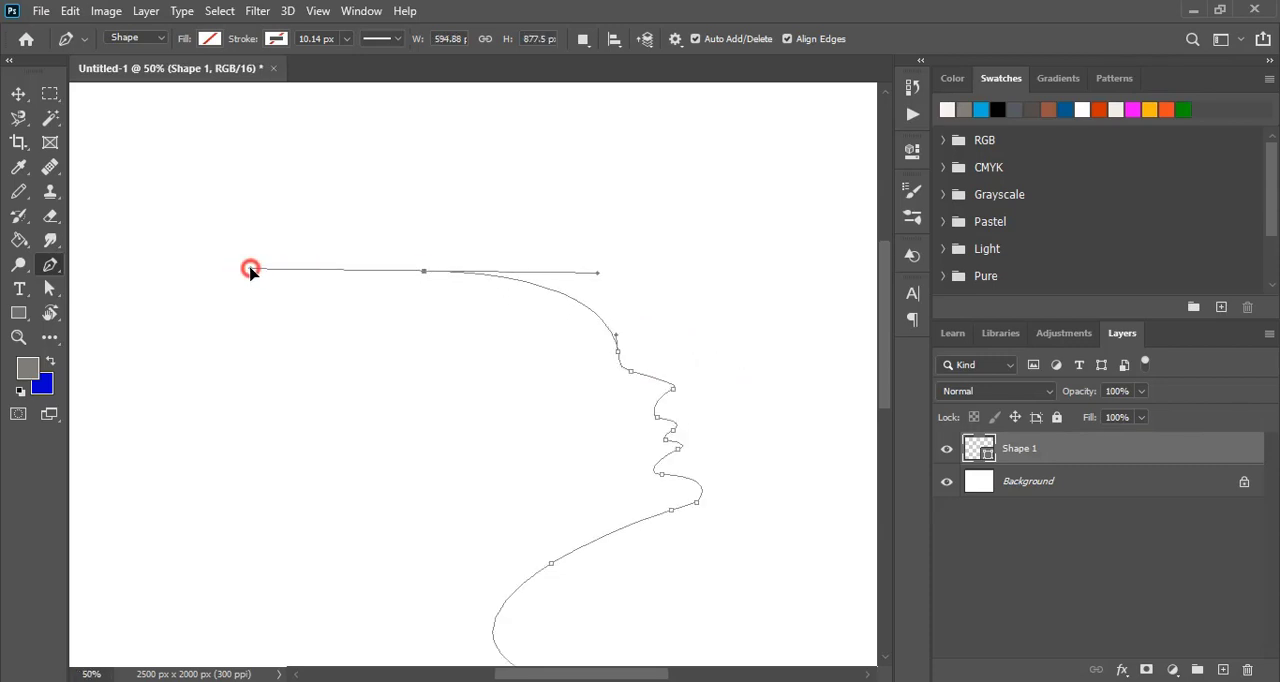
- Draw the curve from the crown down the back of the neck and close the face outline, about 595 by 877 px
{"action": "scroll", "coordinate": [503, 352], "scroll_direction": "down", "scroll_amount": 3}
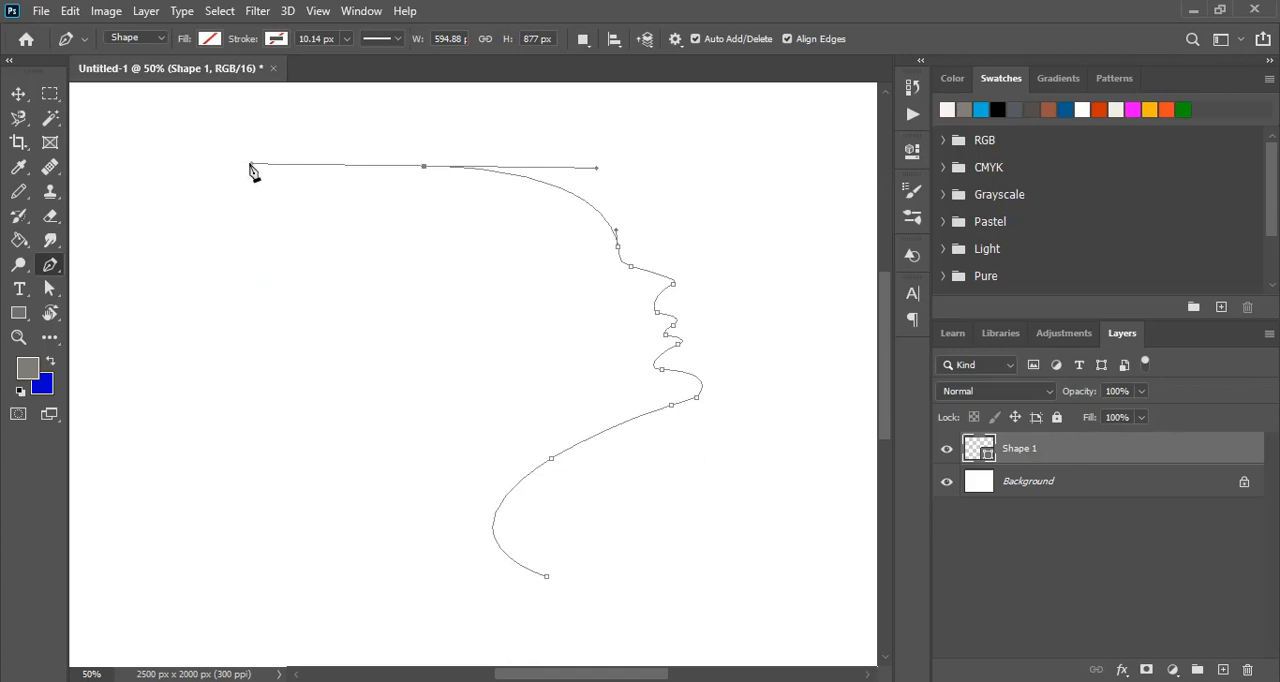
{"action": "left_click", "coordinate": [425, 167]}
{"action": "scroll", "coordinate": [540, 241], "scroll_direction": "down", "scroll_amount": 1}
{"action": "left_click_drag", "start_coordinate": [583, 264], "coordinate": [578, 353]}
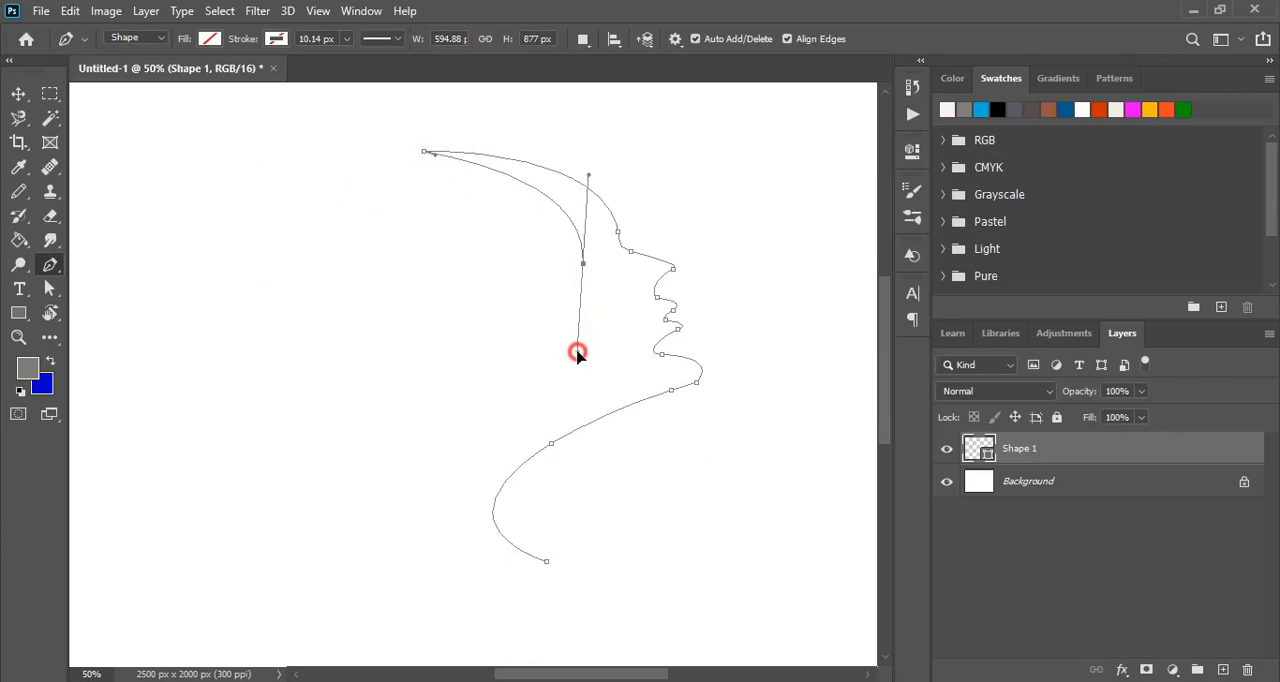
{"action": "scroll", "coordinate": [523, 388], "scroll_direction": "down", "scroll_amount": 2}
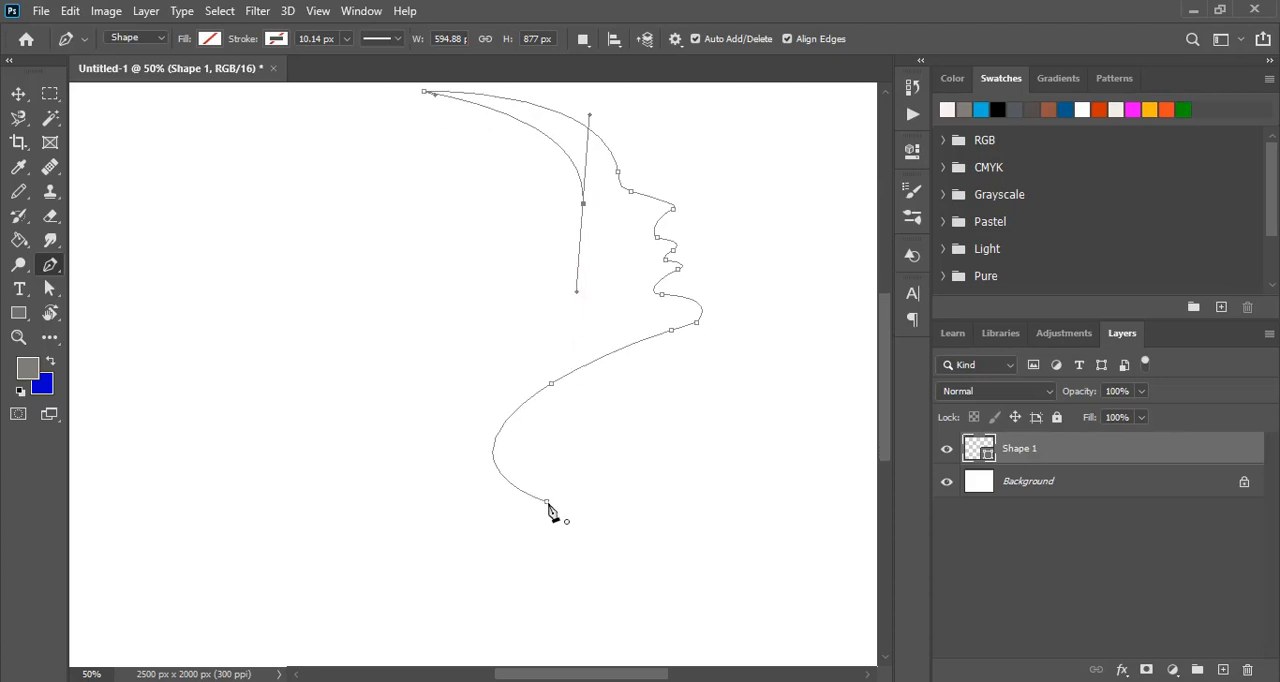
{"action": "left_click_drag", "start_coordinate": [547, 503], "coordinate": [726, 566]}
- Fill the closed face shape with black and deselect it
{"action": "left_click", "coordinate": [210, 38]}
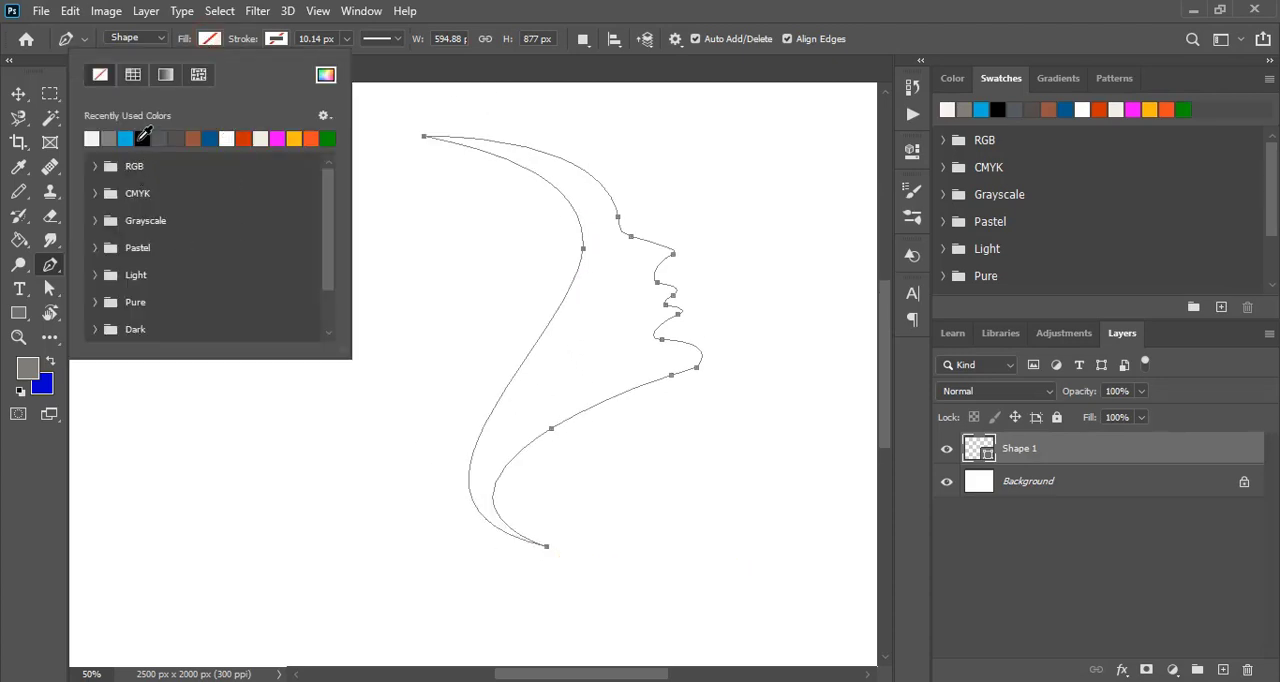
{"action": "left_click", "coordinate": [140, 140]}
{"action": "left_click", "coordinate": [19, 94]}
{"action": "left_click", "coordinate": [757, 234]}
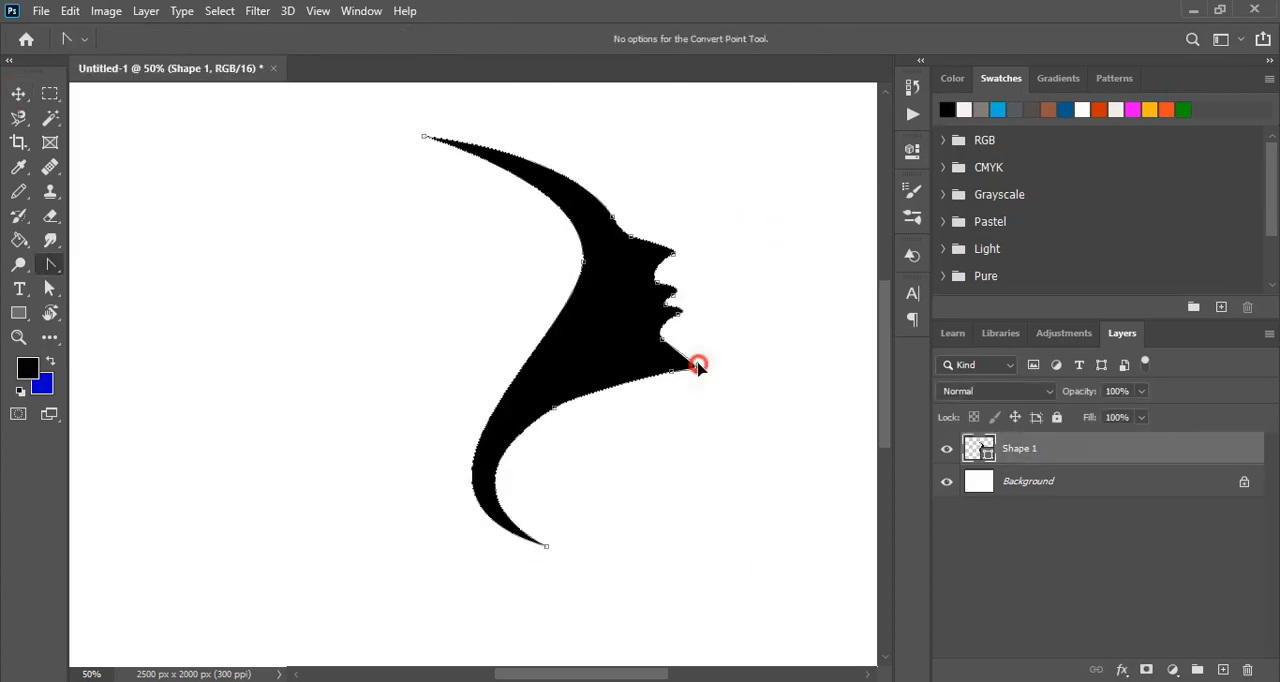
- Reshape the face silhouette's chin and the notch below the lower lip by adjusting their anchor points and curve handles
{"action": "left_click_drag", "start_coordinate": [697, 366], "coordinate": [695, 360]}
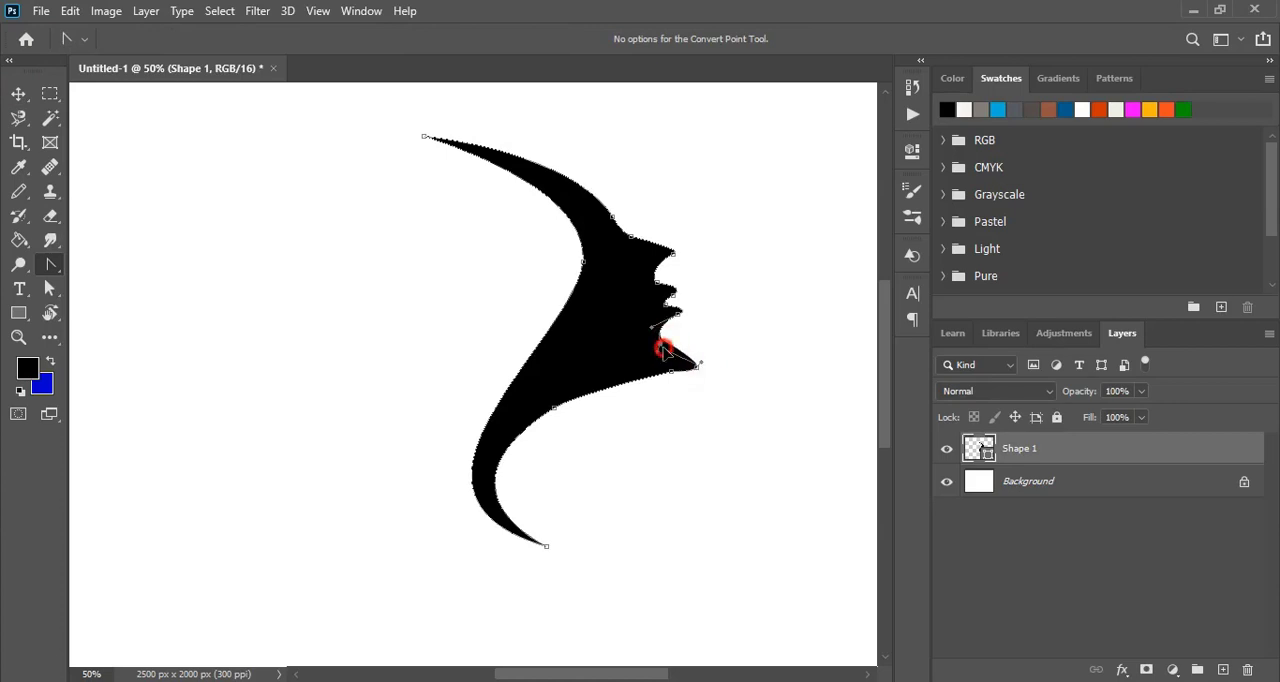
{"action": "key", "text": "ctrl+plus"}
{"action": "key", "text": "ctrl+plus"}
{"action": "left_click", "coordinate": [868, 674]}
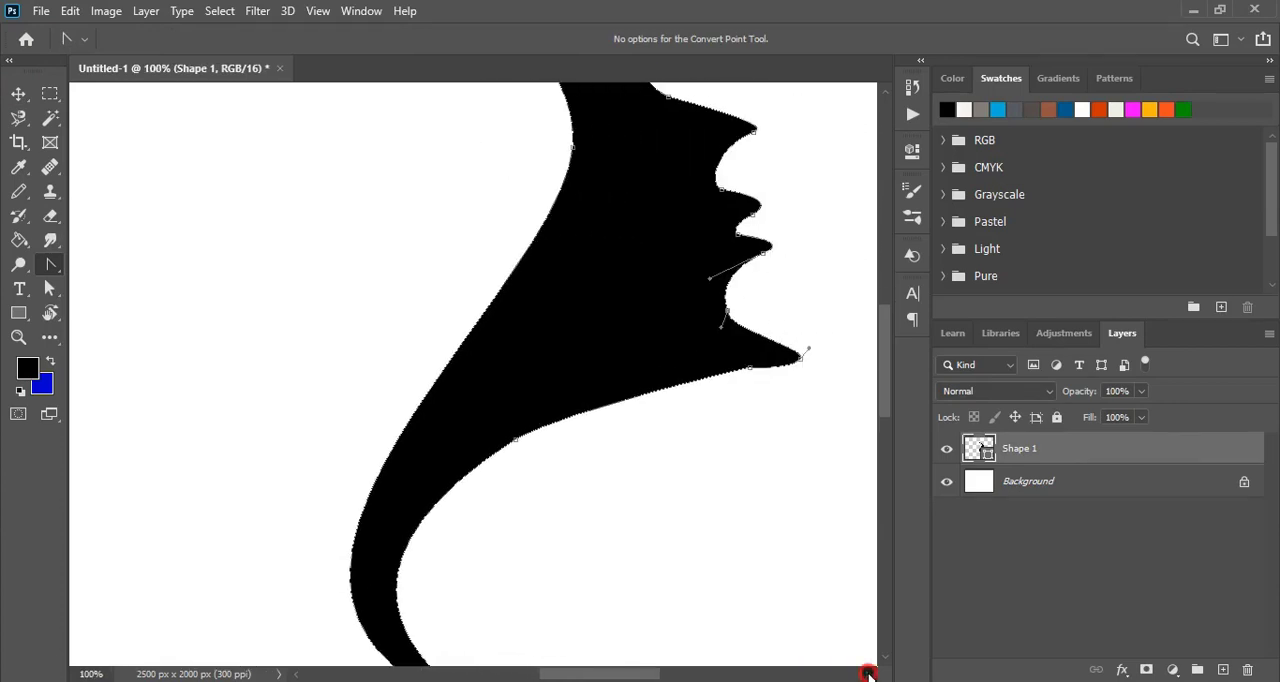
{"action": "scroll", "coordinate": [757, 443], "scroll_direction": "up", "scroll_amount": 1}
{"action": "scroll", "coordinate": [757, 443], "scroll_direction": "up", "scroll_amount": 1}
{"action": "left_click", "coordinate": [638, 387]}
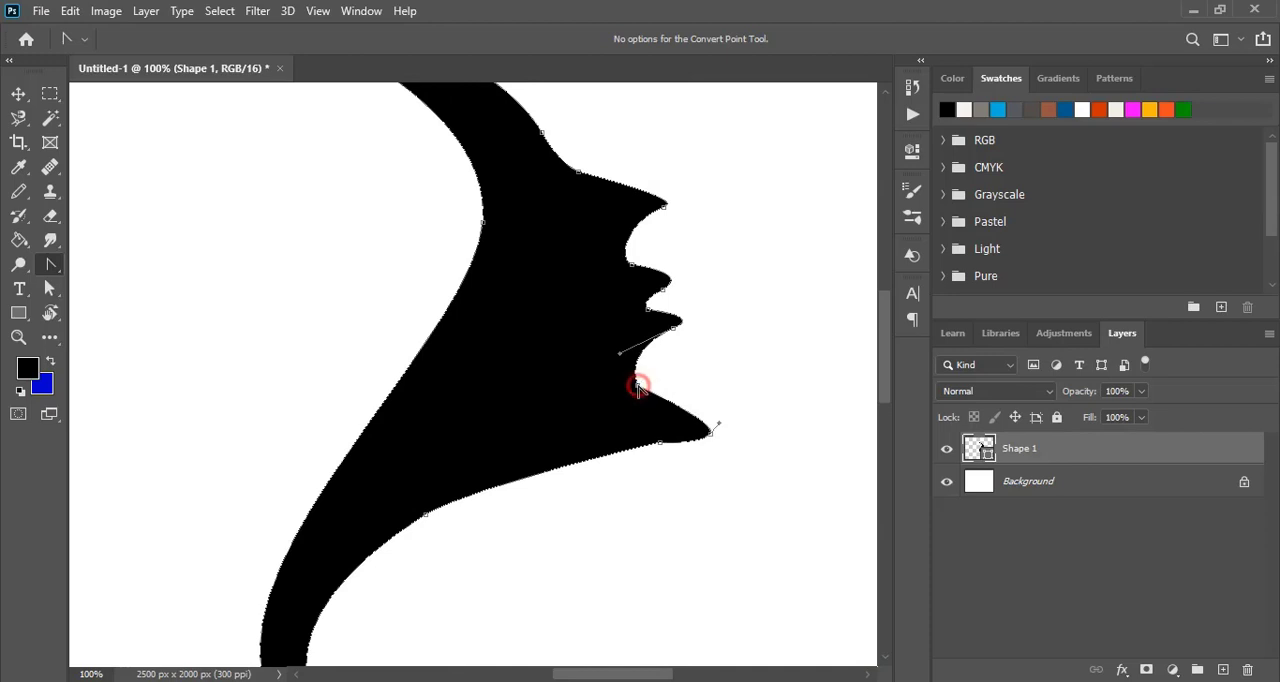
{"action": "left_click_drag", "start_coordinate": [719, 423], "coordinate": [695, 437]}
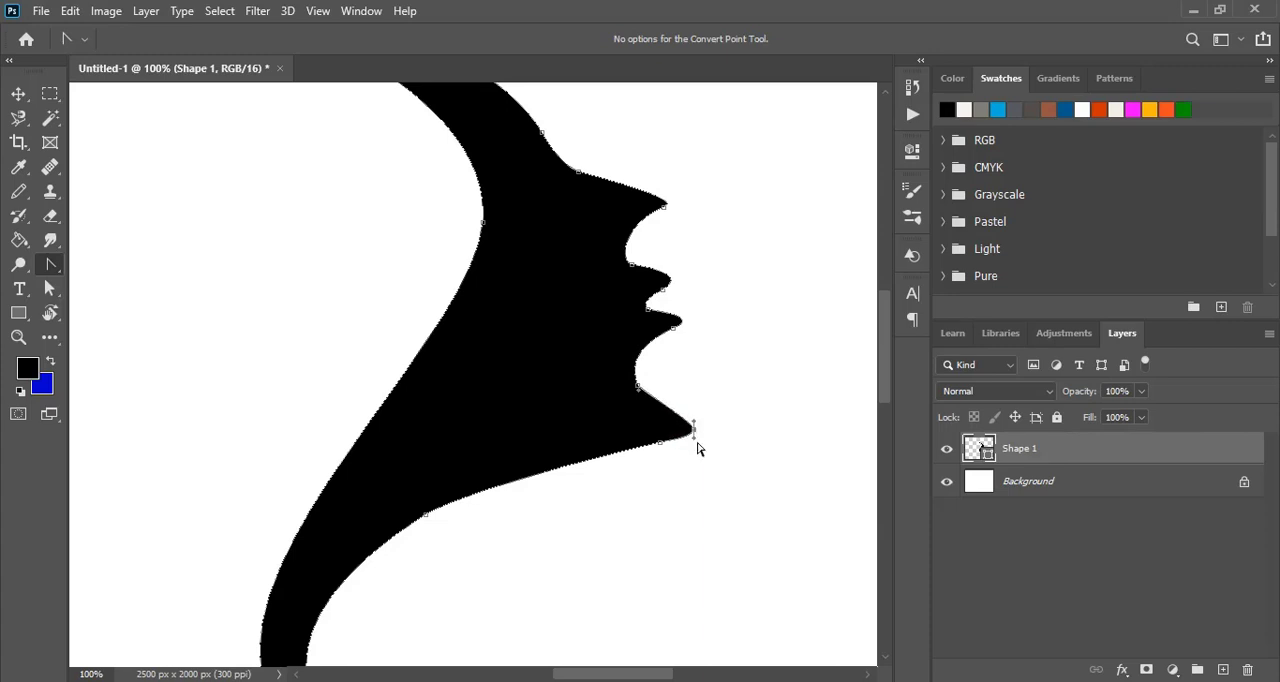
- Refine the curves of the nose, both lips and the notches between them on the face silhouette
{"action": "scroll", "coordinate": [672, 432], "scroll_direction": "up", "scroll_amount": 3}
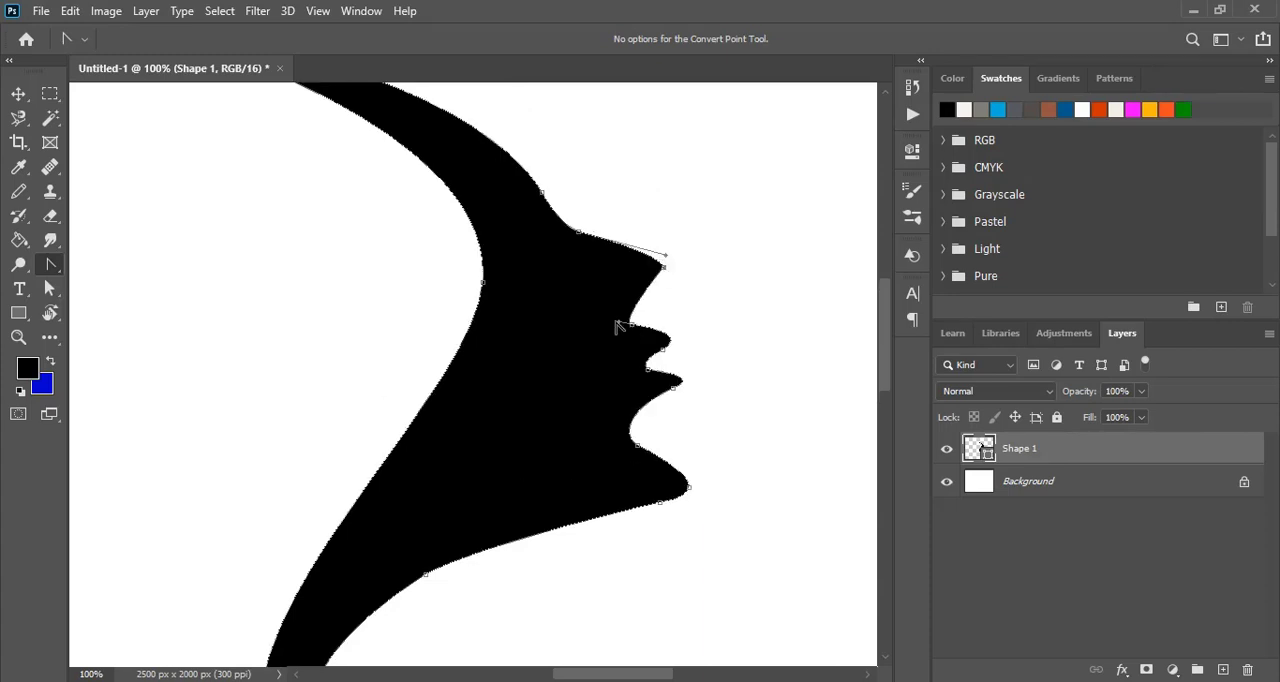
{"action": "left_click_drag", "start_coordinate": [631, 324], "coordinate": [597, 307]}
{"action": "left_click", "coordinate": [665, 259]}
{"action": "left_click_drag", "start_coordinate": [665, 260], "coordinate": [664, 258]}
{"action": "left_click", "coordinate": [663, 349]}
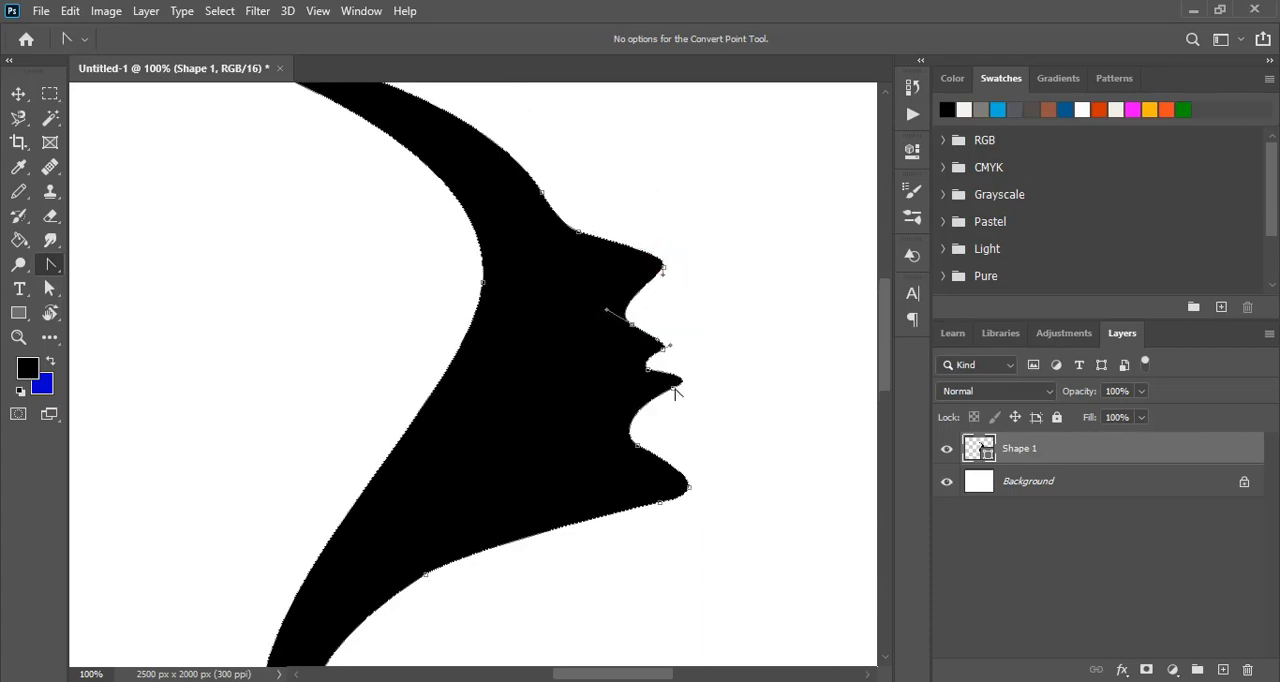
{"action": "left_click", "coordinate": [674, 388]}
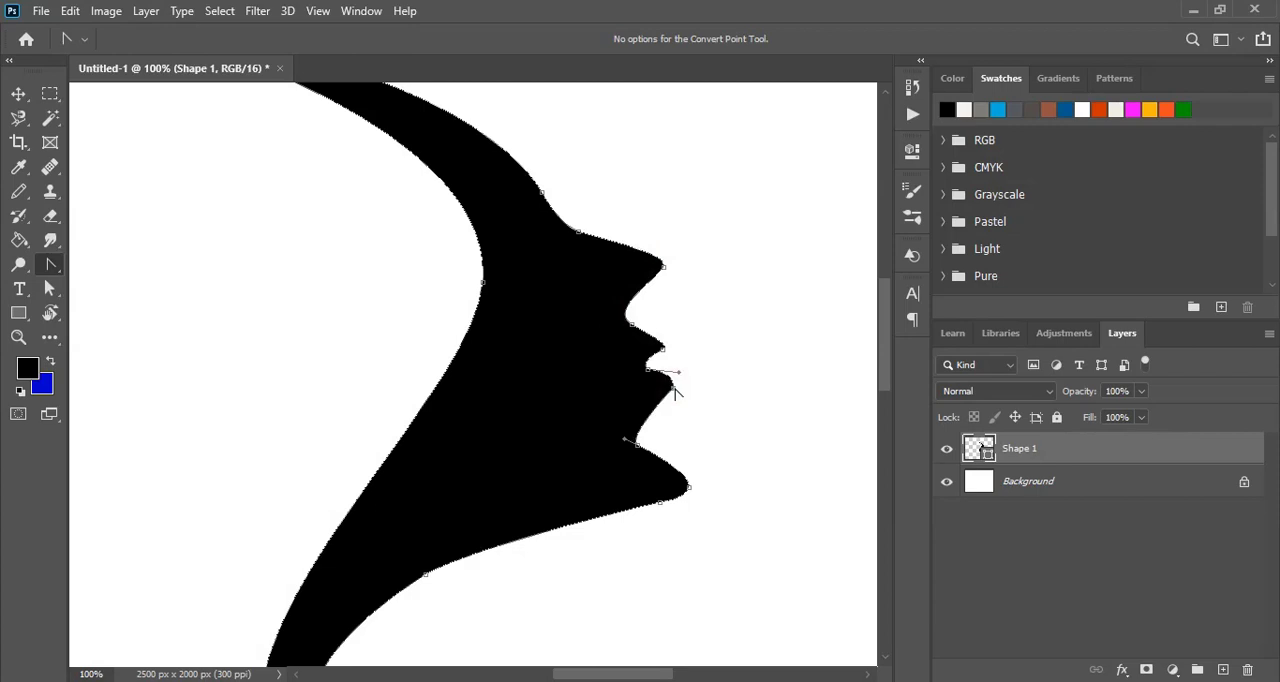
{"action": "left_click_drag", "start_coordinate": [624, 433], "coordinate": [626, 437]}
{"action": "left_click", "coordinate": [621, 434]}
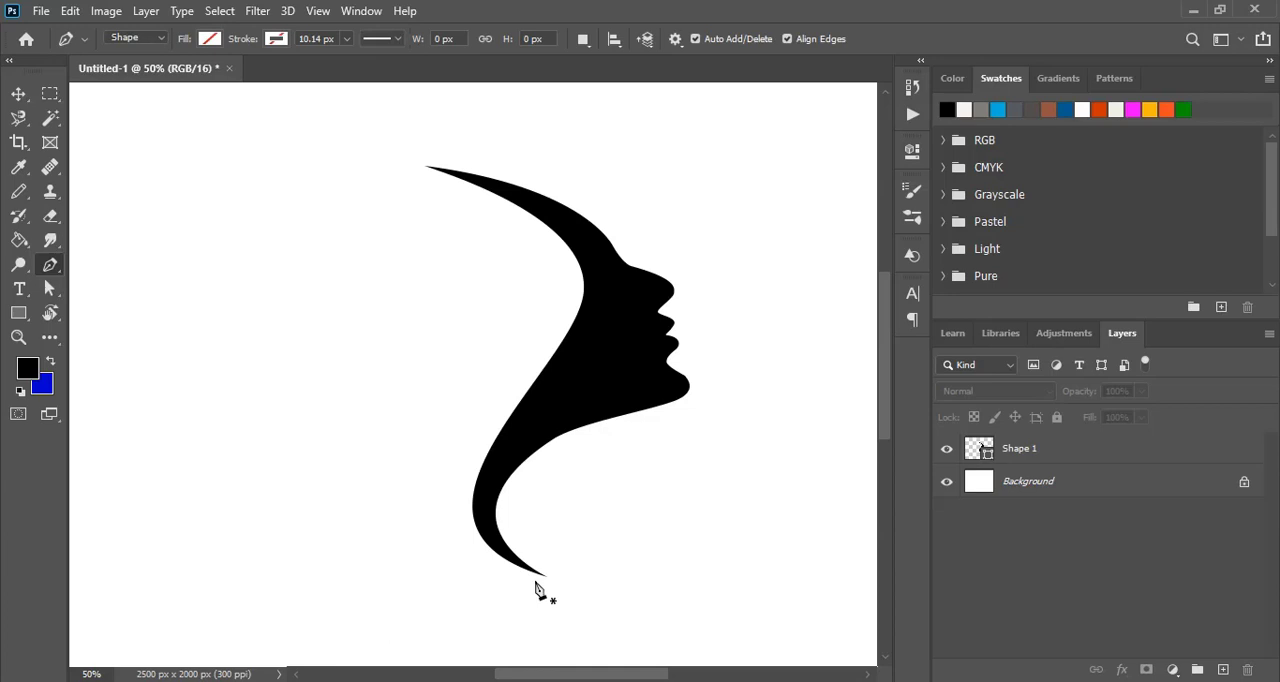
- Draw a closed, curved triangular shape about 369 by 364 px behind the neck with the Pen tool
{"action": "left_click", "coordinate": [535, 580]}
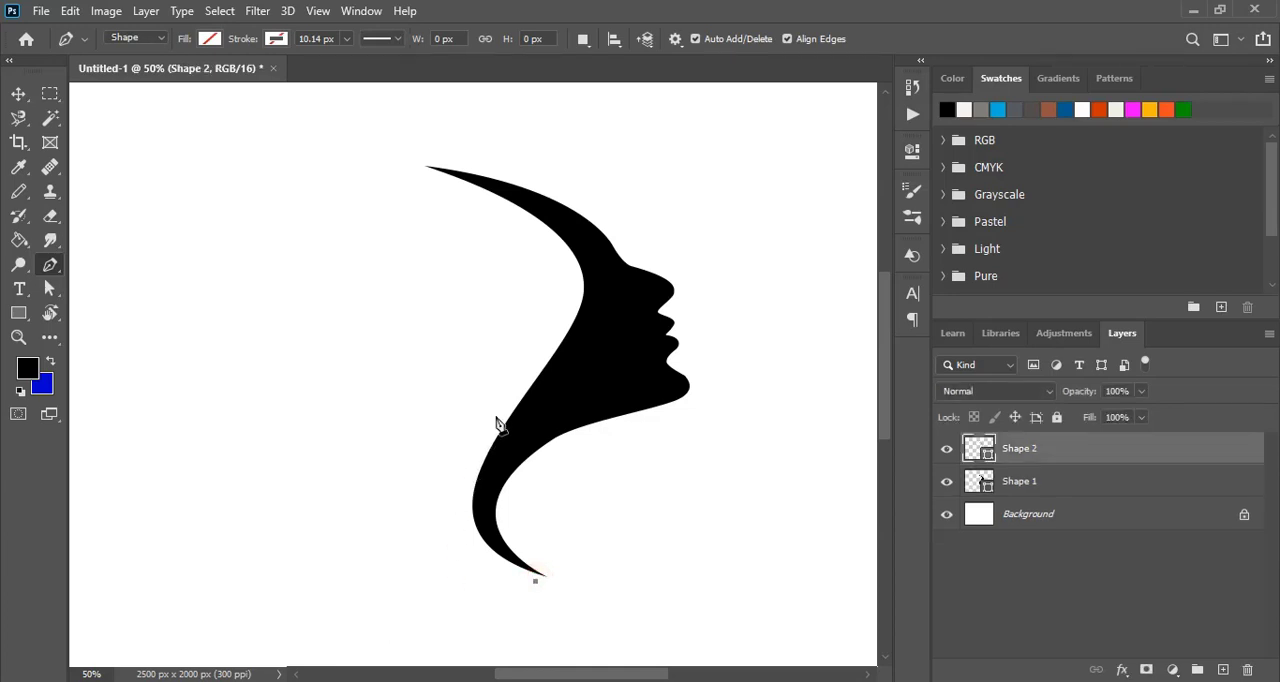
{"action": "left_click_drag", "start_coordinate": [496, 418], "coordinate": [465, 443]}
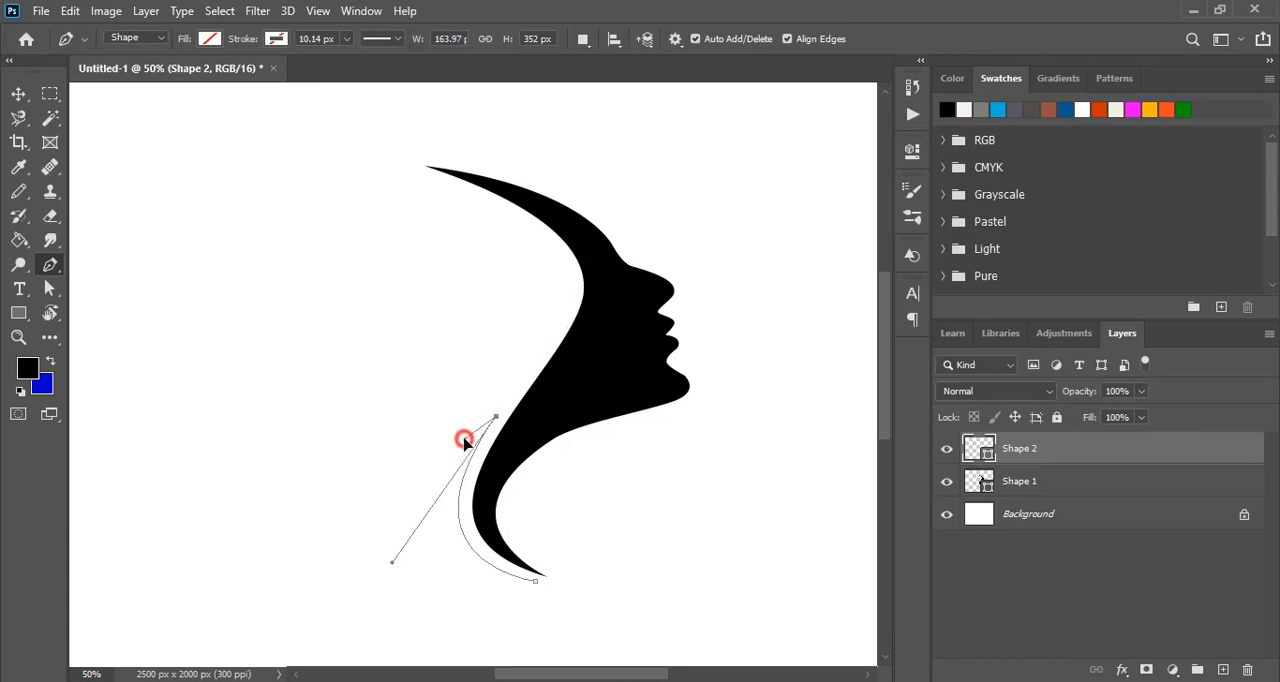
{"action": "left_click_drag", "start_coordinate": [415, 497], "coordinate": [385, 523]}
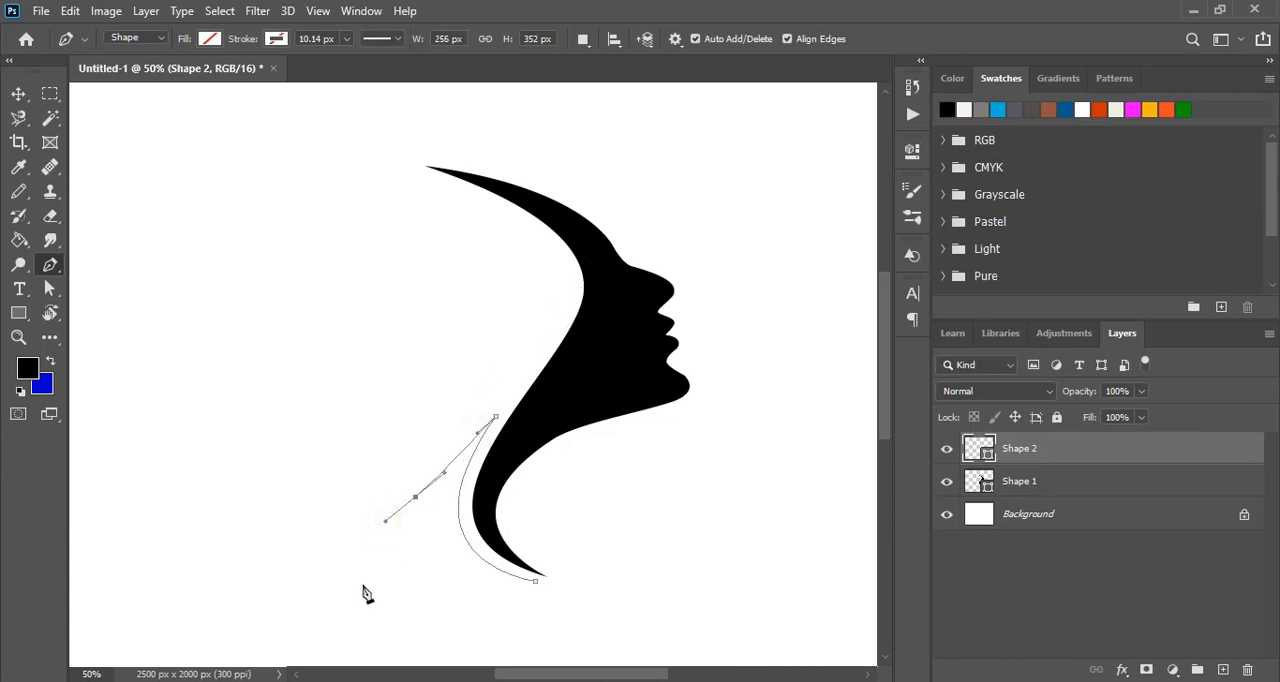
{"action": "left_click_drag", "start_coordinate": [364, 587], "coordinate": [389, 580]}
{"action": "left_click_drag", "start_coordinate": [537, 584], "coordinate": [694, 623]}
- Fill the triangular neck shape with the orange-red recent colour and deselect it
{"action": "left_click", "coordinate": [209, 38]}
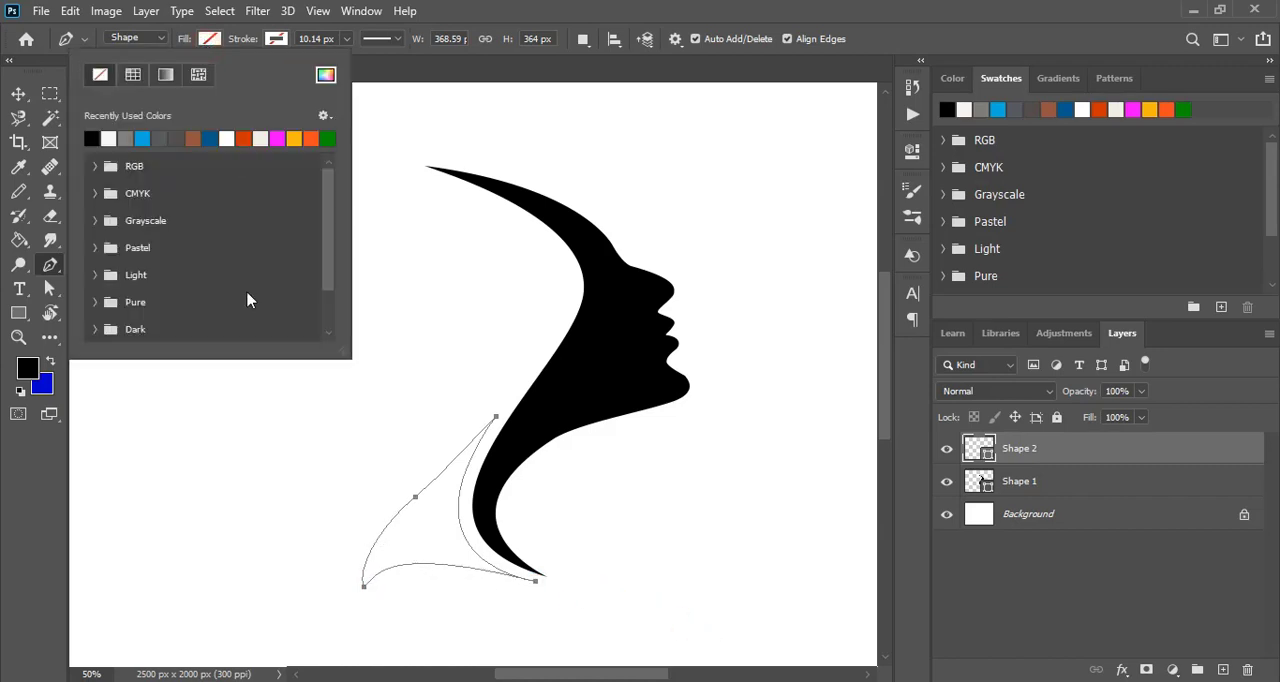
{"action": "left_click", "coordinate": [246, 138]}
{"action": "left_click", "coordinate": [19, 94]}
{"action": "left_click", "coordinate": [320, 374]}
- Draw a Pen path from the orange shape's lower-left tip up behind the face silhouette to the crown, leaving a narrow gap
{"action": "key", "text": "ctrl+plus"}
{"action": "left_click", "coordinate": [50, 265]}
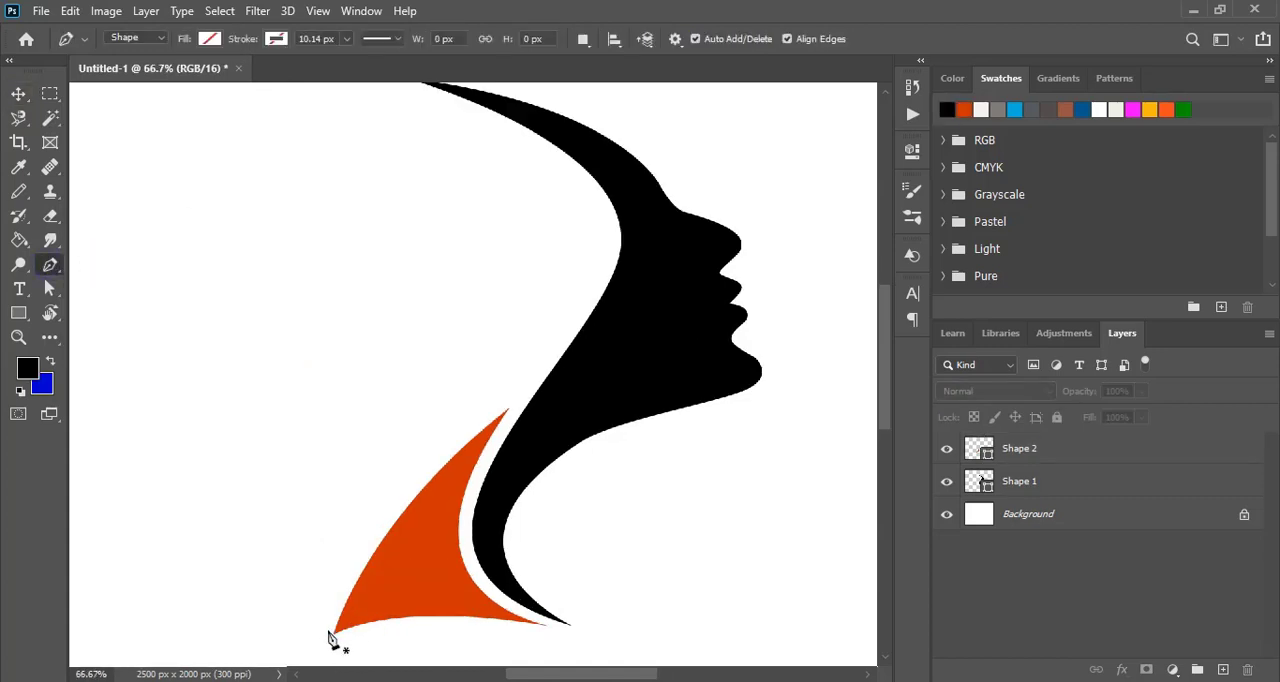
{"action": "left_click", "coordinate": [326, 631]}
{"action": "left_click_drag", "start_coordinate": [518, 384], "coordinate": [541, 372]}
{"action": "scroll", "coordinate": [412, 140], "scroll_direction": "up", "scroll_amount": 1}
{"action": "left_click_drag", "start_coordinate": [412, 135], "coordinate": [89, 106]}
{"action": "left_click_drag", "start_coordinate": [412, 186], "coordinate": [453, 207]}
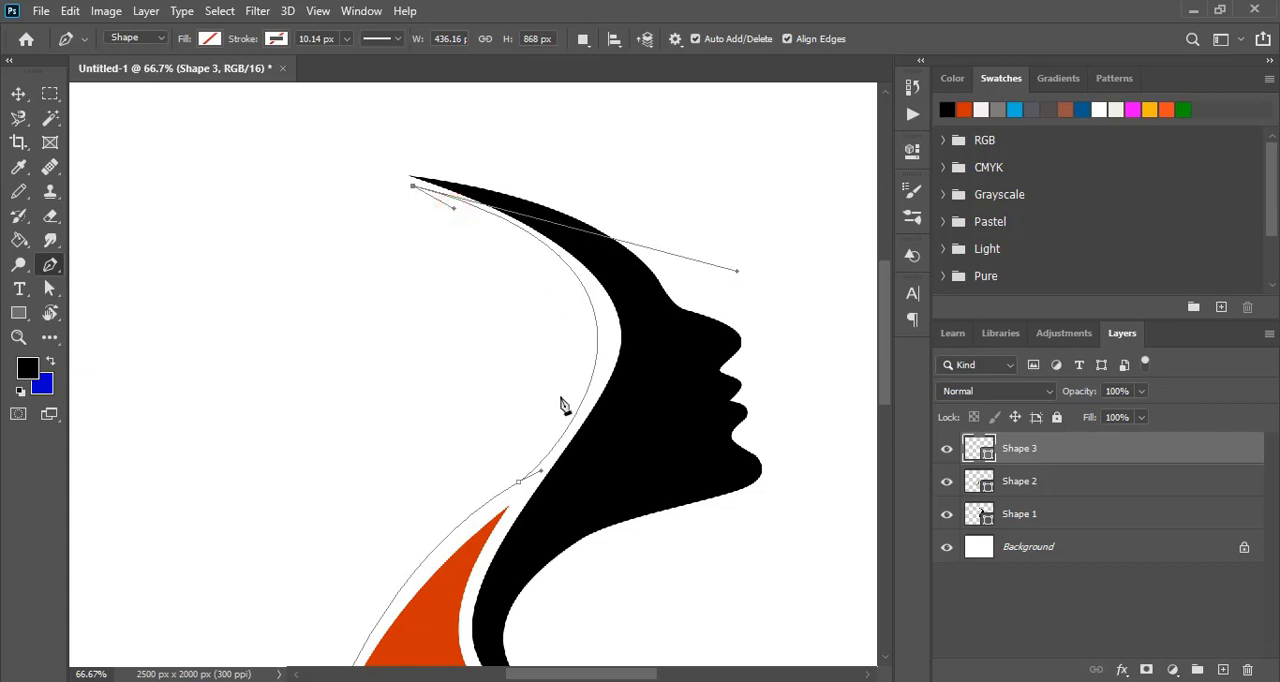
- Draw the parallel return curve to close the hair strand, about 436 by 868 px, and fill it with black
{"action": "left_click_drag", "start_coordinate": [500, 467], "coordinate": [300, 665]}
{"action": "scroll", "coordinate": [445, 585], "scroll_direction": "down", "scroll_amount": 2}
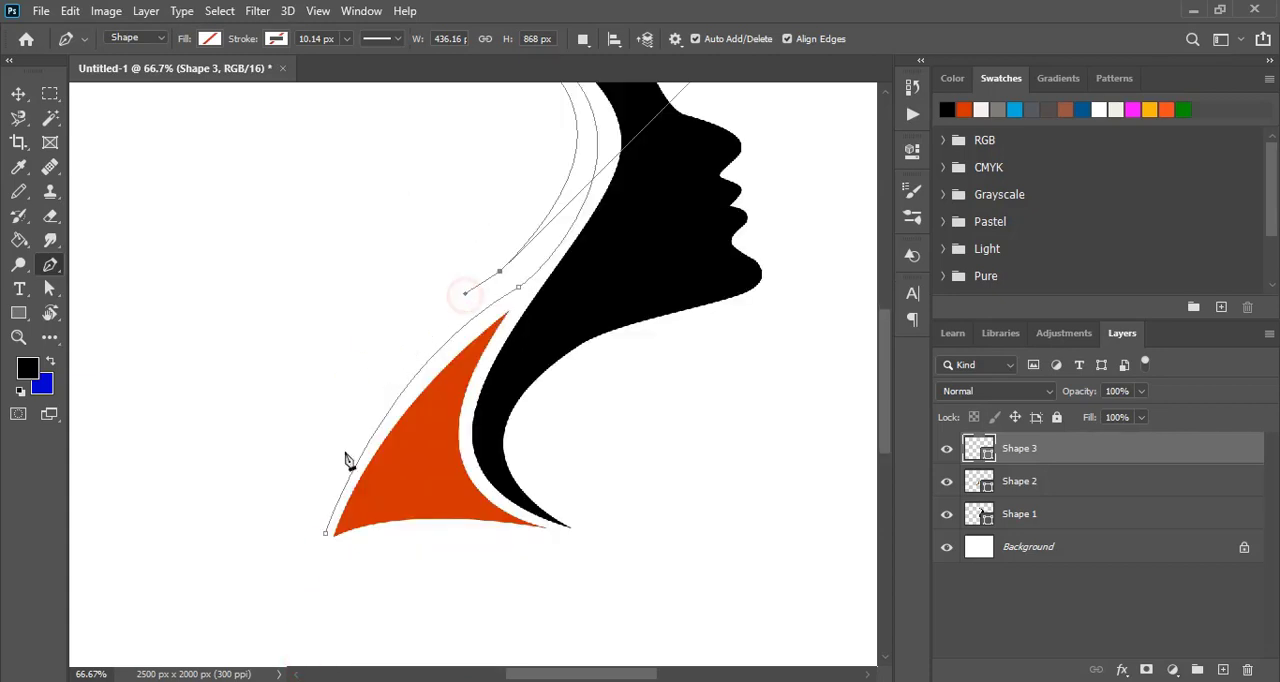
{"action": "left_click_drag", "start_coordinate": [325, 532], "coordinate": [297, 663]}
{"action": "scroll", "coordinate": [537, 486], "scroll_direction": "up", "scroll_amount": 1}
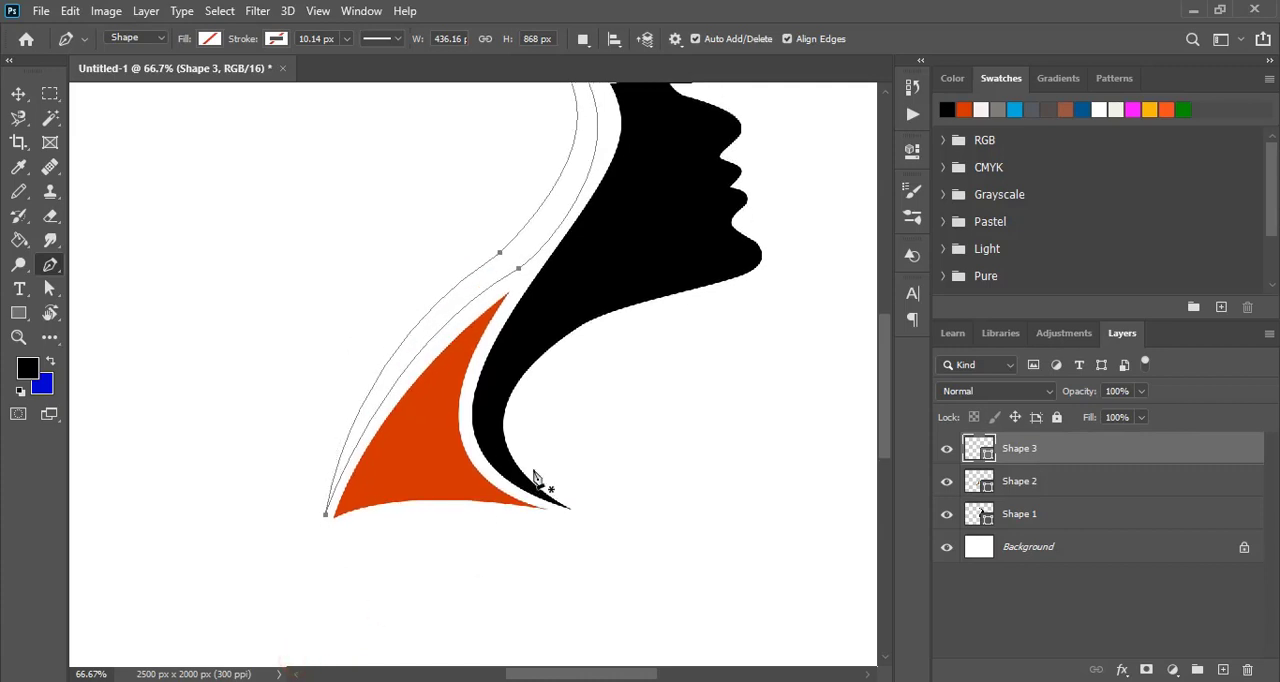
{"action": "left_click", "coordinate": [209, 38]}
{"action": "left_click", "coordinate": [91, 137]}
- Draw the slim black left half of a leaf, about 106 by 534 px, behind the hair strand
{"action": "scroll", "coordinate": [386, 180], "scroll_direction": "up", "scroll_amount": 2}
{"action": "left_click", "coordinate": [377, 174]}
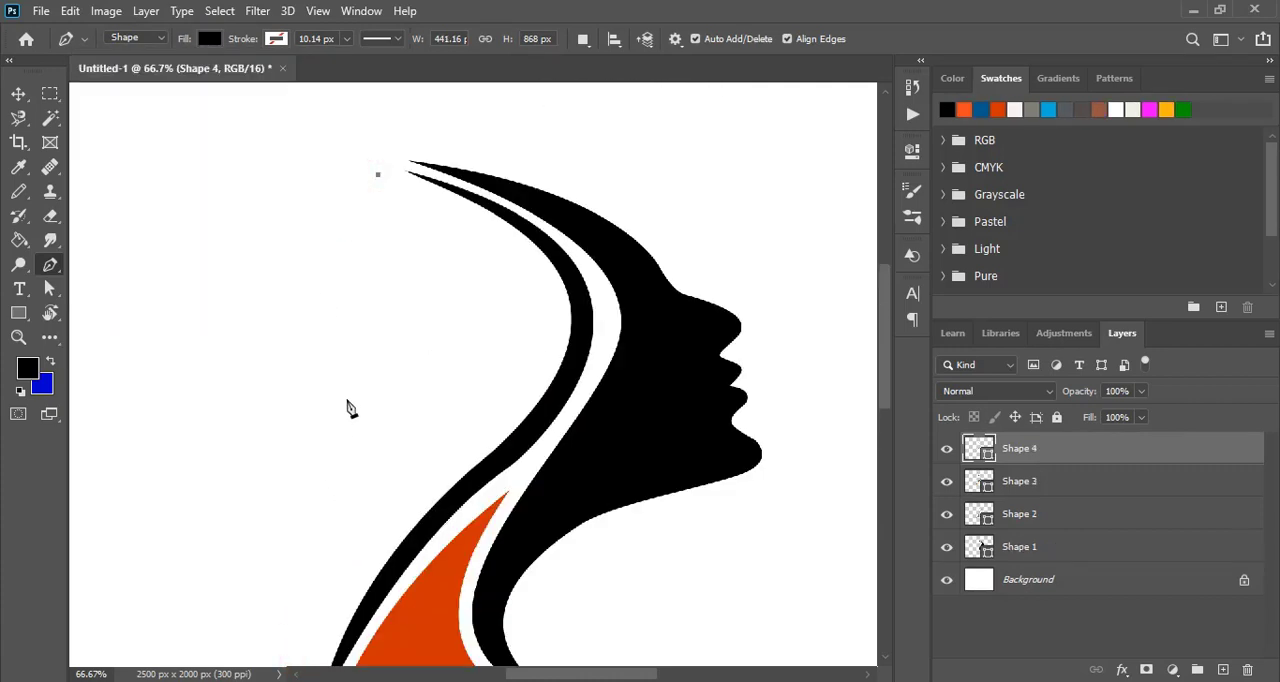
{"action": "left_click_drag", "start_coordinate": [343, 385], "coordinate": [391, 470]}
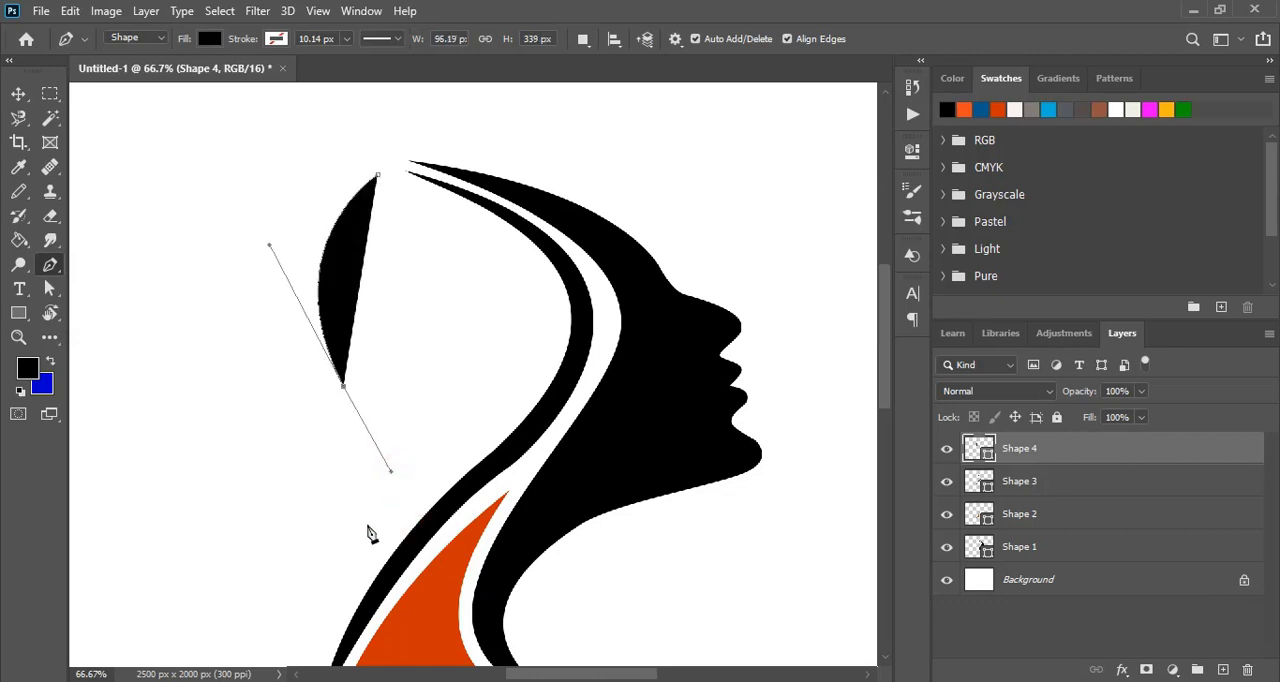
{"action": "left_click_drag", "start_coordinate": [367, 510], "coordinate": [386, 478]}
{"action": "left_click_drag", "start_coordinate": [371, 392], "coordinate": [342, 347]}
{"action": "left_click_drag", "start_coordinate": [378, 177], "coordinate": [408, 97]}
- Start the right half of the leaf, drawing its inner edge downward with two pointed side-vein notches
{"action": "left_click", "coordinate": [377, 159]}
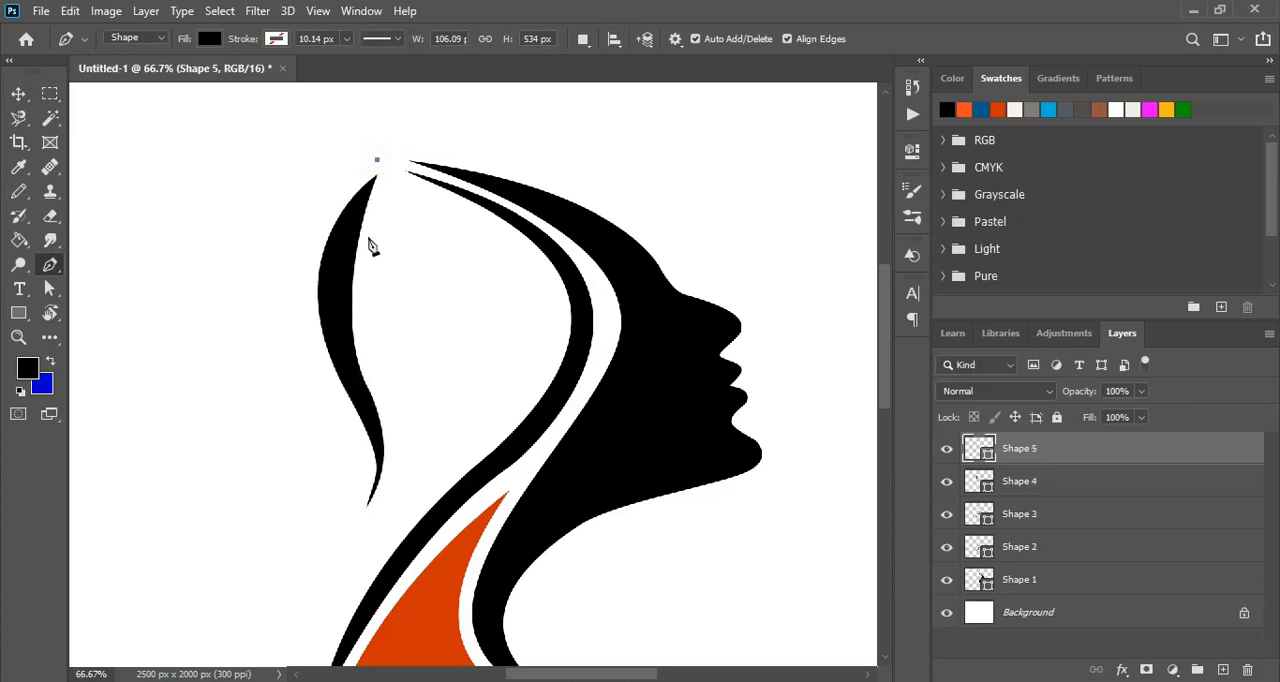
{"action": "left_click_drag", "start_coordinate": [366, 248], "coordinate": [392, 246]}
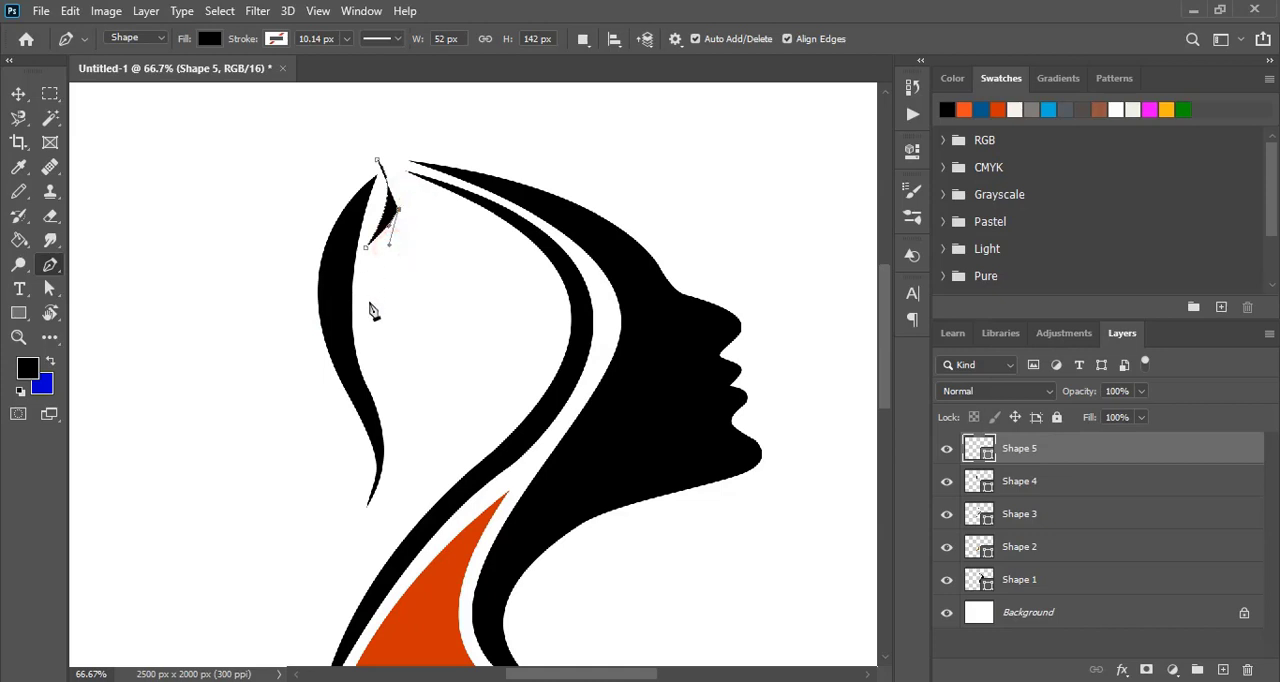
{"action": "left_click_drag", "start_coordinate": [370, 301], "coordinate": [401, 282]}
{"action": "scroll", "coordinate": [389, 340], "scroll_direction": "down", "scroll_amount": 3}
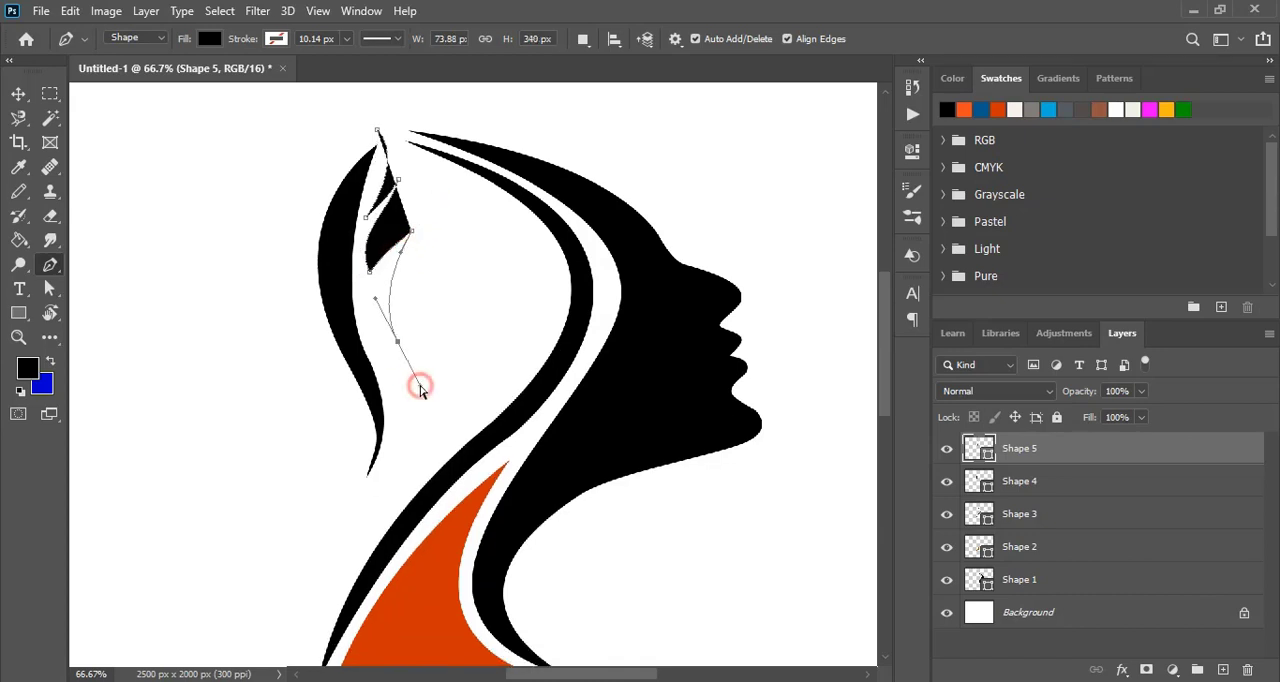
{"action": "left_click_drag", "start_coordinate": [382, 345], "coordinate": [394, 428]}
- Extend the inner edge to the leaf's lower tip and close the right half with a rounded outer curve beside the hair strand
{"action": "scroll", "coordinate": [405, 423], "scroll_direction": "down", "scroll_amount": 1}
{"action": "scroll", "coordinate": [406, 430], "scroll_direction": "down", "scroll_amount": 3}
{"action": "key", "text": "ctrl+z"}
{"action": "left_click_drag", "start_coordinate": [331, 482], "coordinate": [403, 405]}
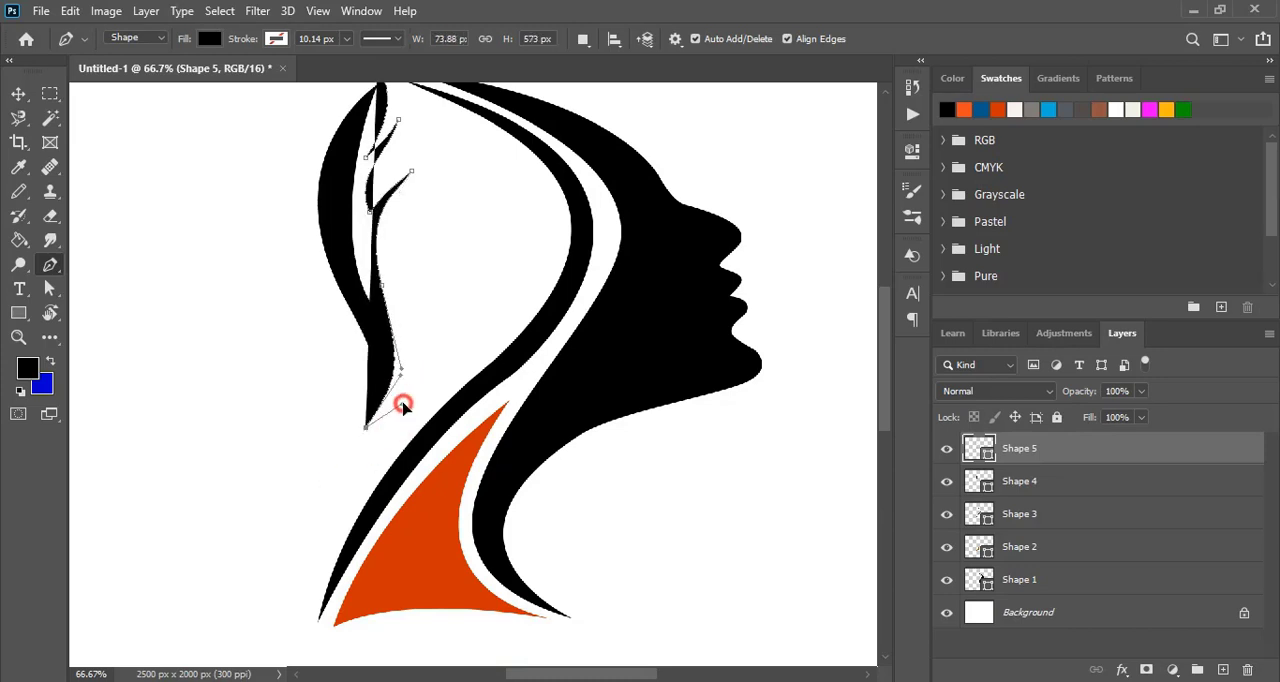
{"action": "scroll", "coordinate": [510, 343], "scroll_direction": "up", "scroll_amount": 3}
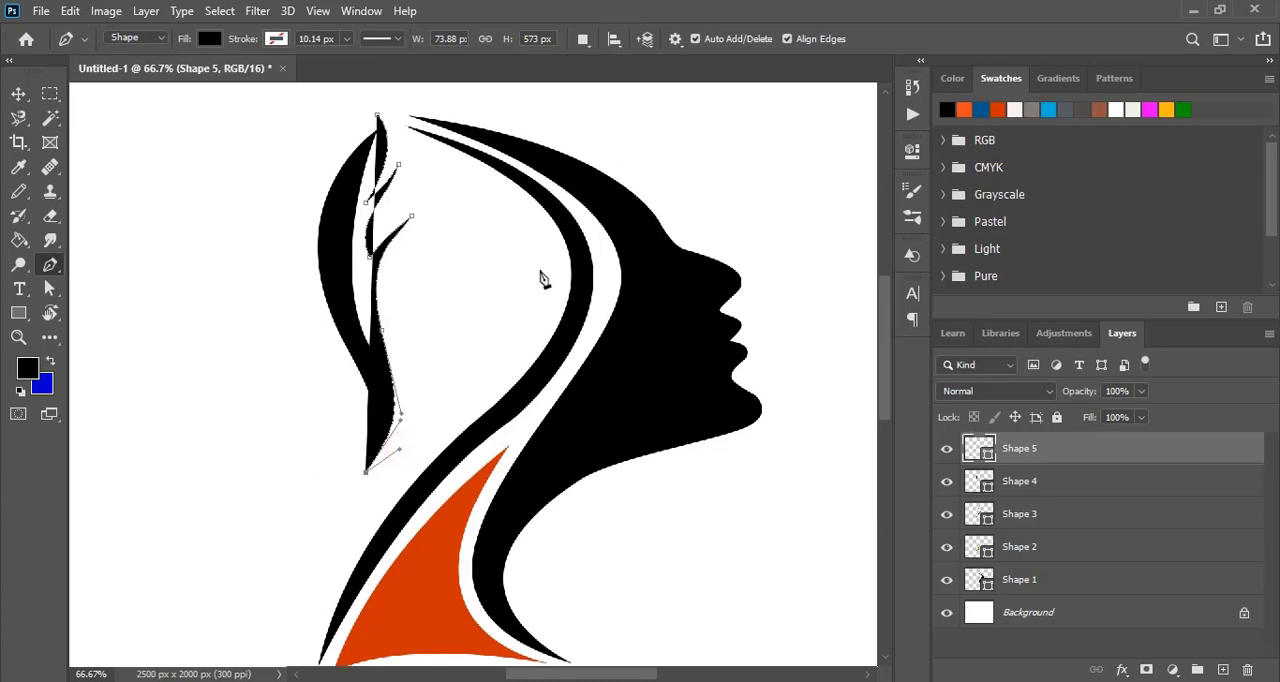
{"action": "mouse_move", "coordinate": [539, 271]}
{"action": "left_mouse_down"}
{"action": "mouse_move", "coordinate": [563, 150]}
{"action": "mouse_move", "coordinate": [545, 249]}
{"action": "left_mouse_up"}
{"action": "left_click_drag", "start_coordinate": [378, 115], "coordinate": [223, 106]}
{"action": "key", "text": "Return"}
- Select the two leaf halves and merge them into one shape layer
{"action": "left_click", "coordinate": [18, 93]}
{"action": "left_click", "coordinate": [331, 289]}
{"action": "left_click", "coordinate": [457, 306], "text": "shift"}
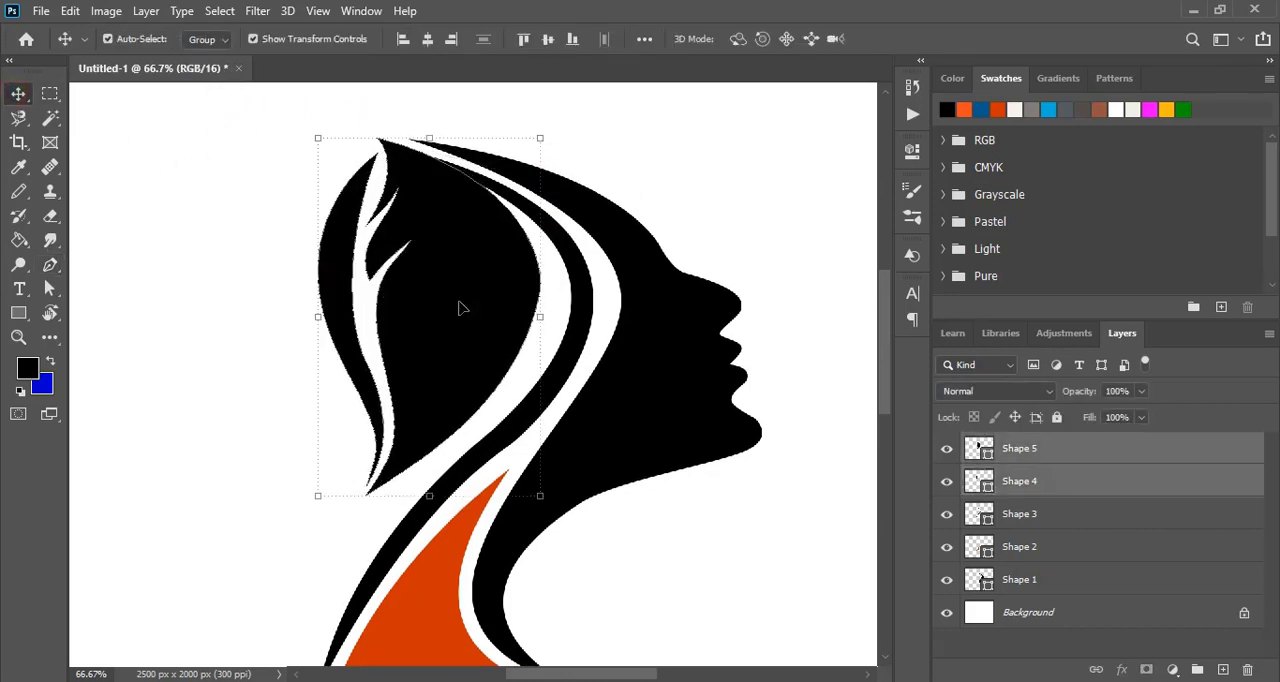
{"action": "key", "text": "ctrl+e"}
- Duplicate the leaf, scale the copy to about 53%, rotate it outward and place it at the large leaf's lower left
{"action": "key", "text": "ctrl+minus"}
{"action": "left_click_drag", "start_coordinate": [438, 329], "coordinate": [271, 345], "text": "alt"}
{"action": "left_click_drag", "start_coordinate": [356, 358], "coordinate": [100, 349]}
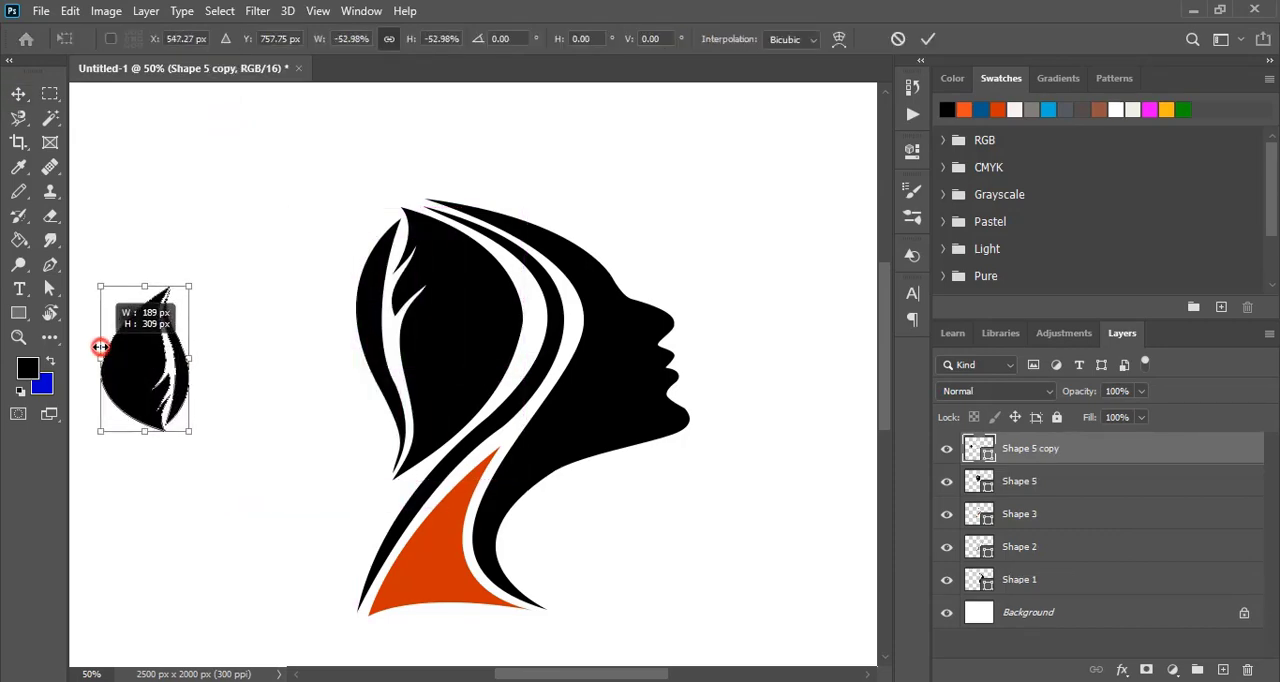
{"action": "left_click_drag", "start_coordinate": [203, 437], "coordinate": [80, 309]}
{"action": "left_click_drag", "start_coordinate": [148, 358], "coordinate": [317, 389]}
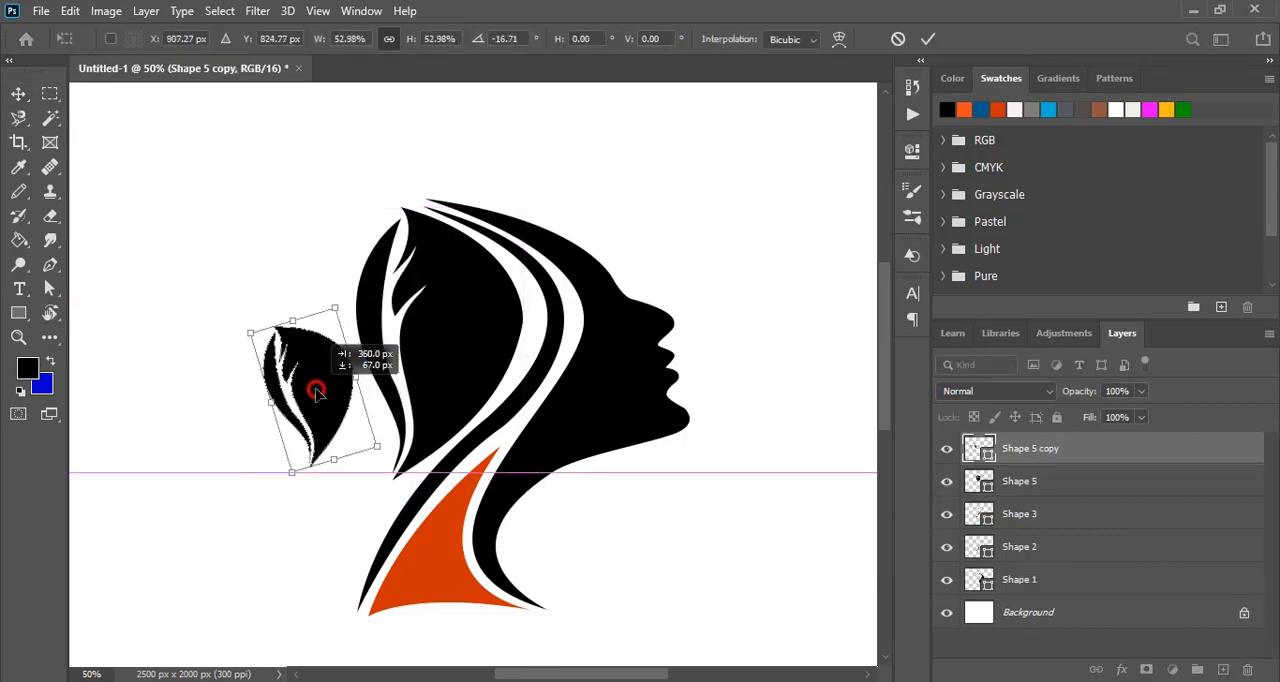
{"action": "left_click_drag", "start_coordinate": [352, 310], "coordinate": [273, 291]}
{"action": "left_click_drag", "start_coordinate": [315, 378], "coordinate": [341, 392]}
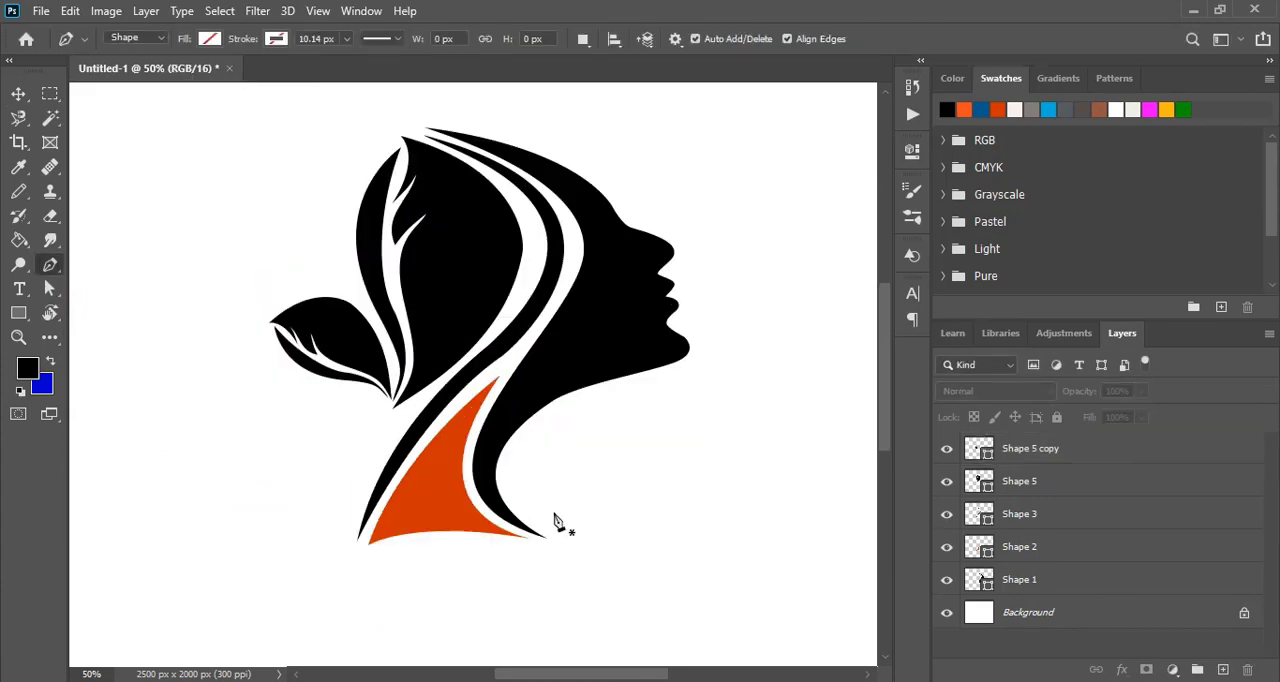
- Draw a closed leaf shape about 364 by 296 px in front of the neck below the chin and fill it with black
{"action": "left_click", "coordinate": [517, 500]}
{"action": "left_click_drag", "start_coordinate": [688, 393], "coordinate": [640, 431]}
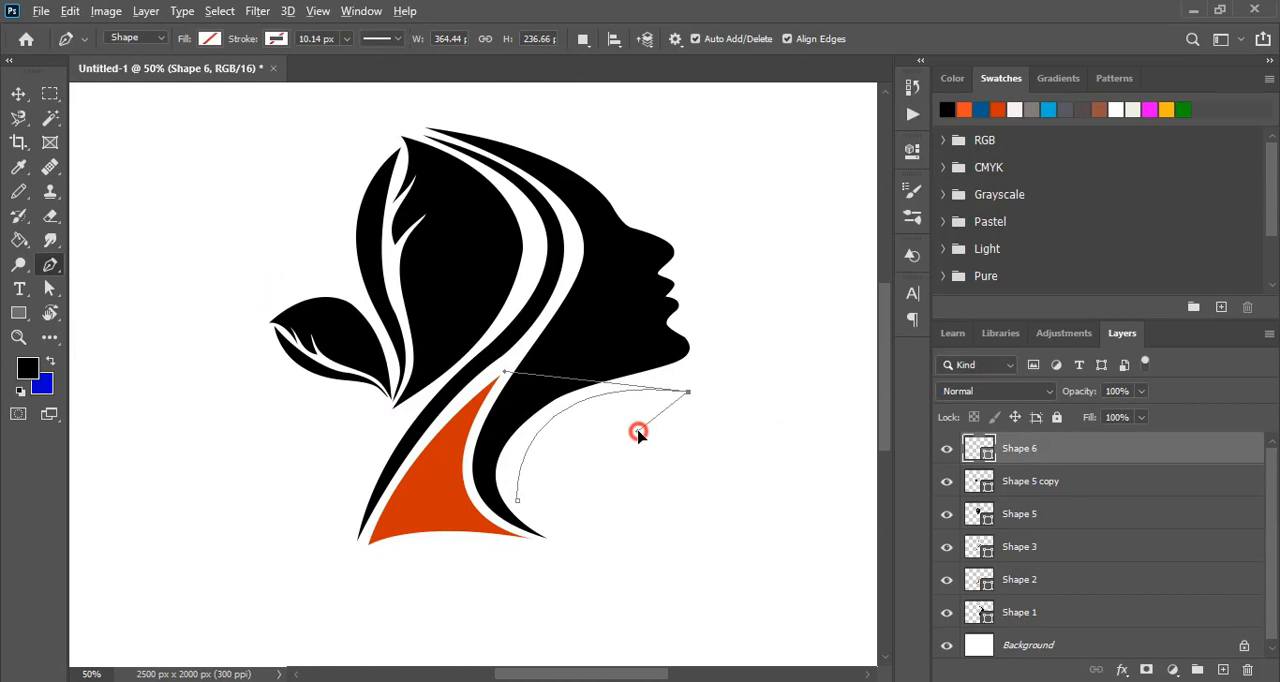
{"action": "left_click_drag", "start_coordinate": [517, 500], "coordinate": [447, 420]}
{"action": "left_click", "coordinate": [215, 41]}
{"action": "left_click", "coordinate": [130, 76]}
{"action": "left_click", "coordinate": [19, 94]}
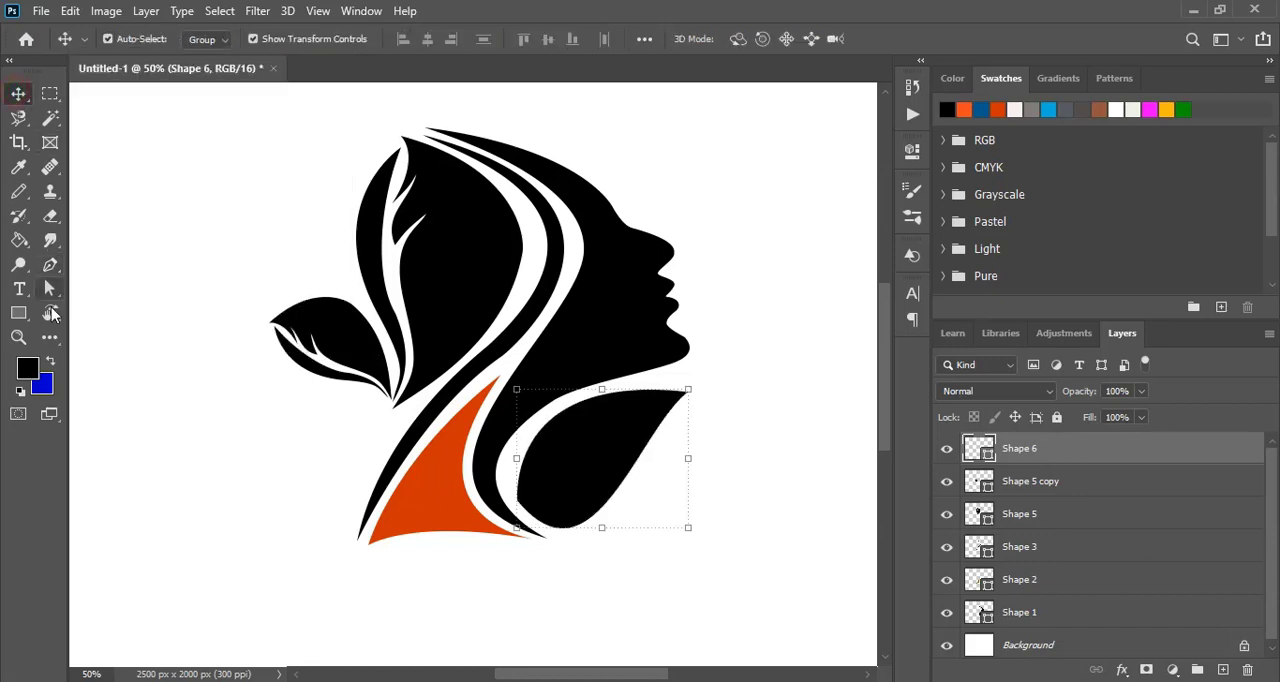
- Draw a curved, pointed vein shape about 160 by 166 px over the lower inner side of the leaf below the chin
{"action": "left_click", "coordinate": [50, 265]}
{"action": "left_click", "coordinate": [513, 507]}
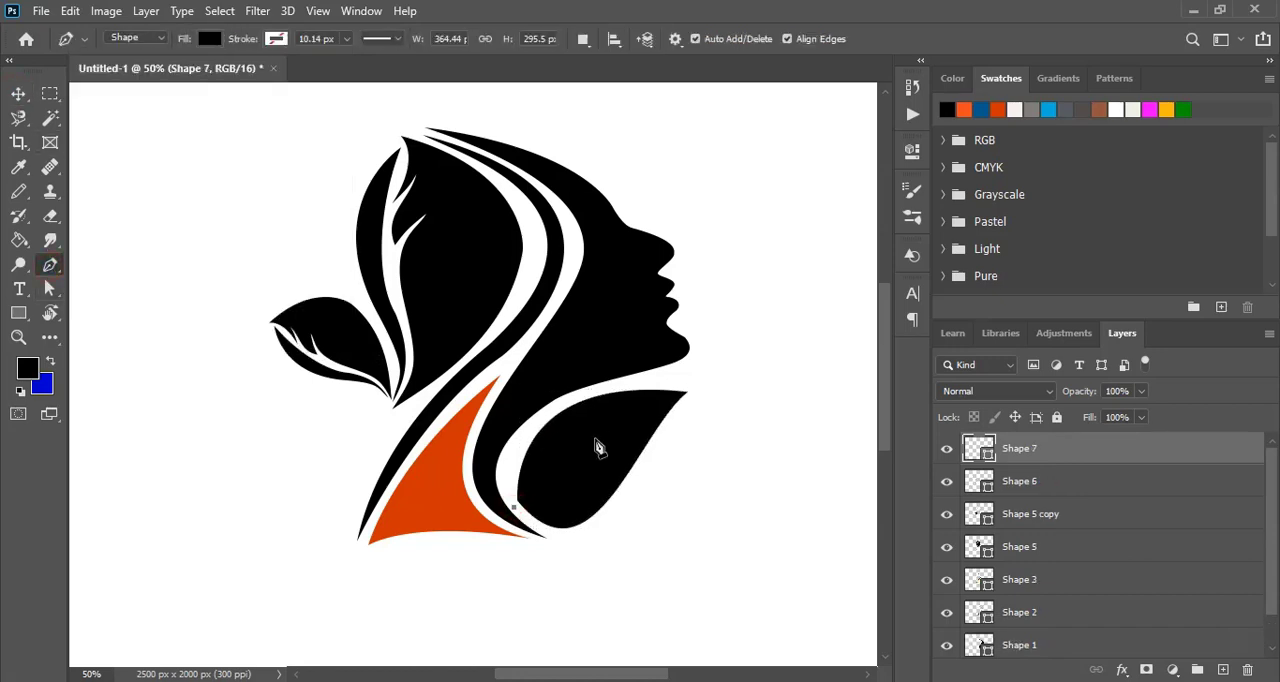
{"action": "left_click_drag", "start_coordinate": [589, 446], "coordinate": [663, 443]}
{"action": "left_click", "coordinate": [589, 446], "text": "alt"}
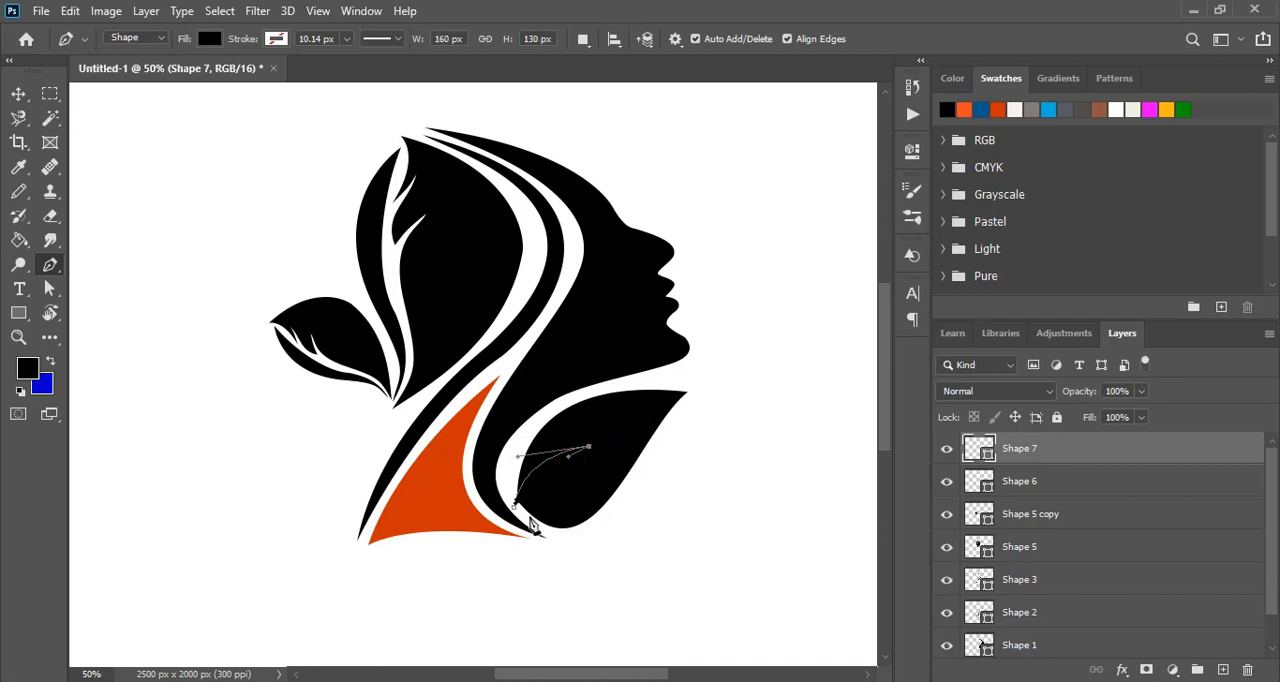
{"action": "left_click_drag", "start_coordinate": [539, 523], "coordinate": [567, 569]}
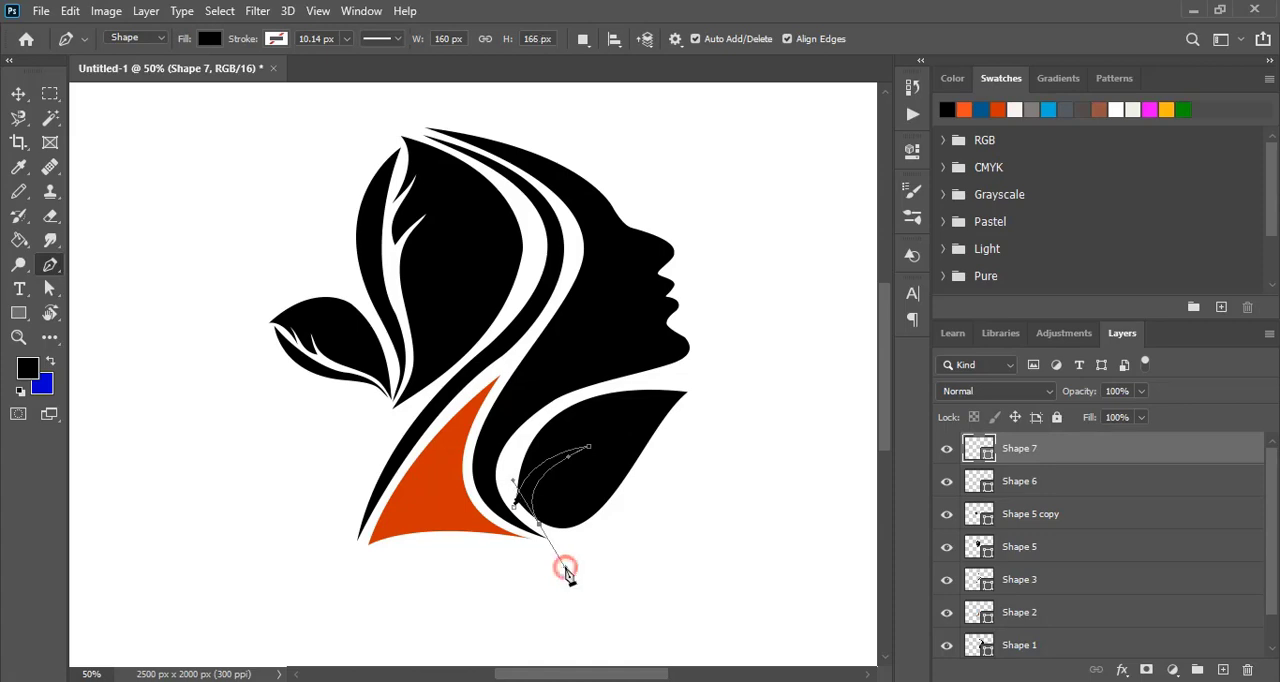
- Rasterize the vein shape layer and the chin leaf layer
{"action": "right_click", "coordinate": [1023, 460]}
{"action": "left_click", "coordinate": [828, 289]}
{"action": "right_click", "coordinate": [1040, 485]}
{"action": "left_click", "coordinate": [846, 288]}
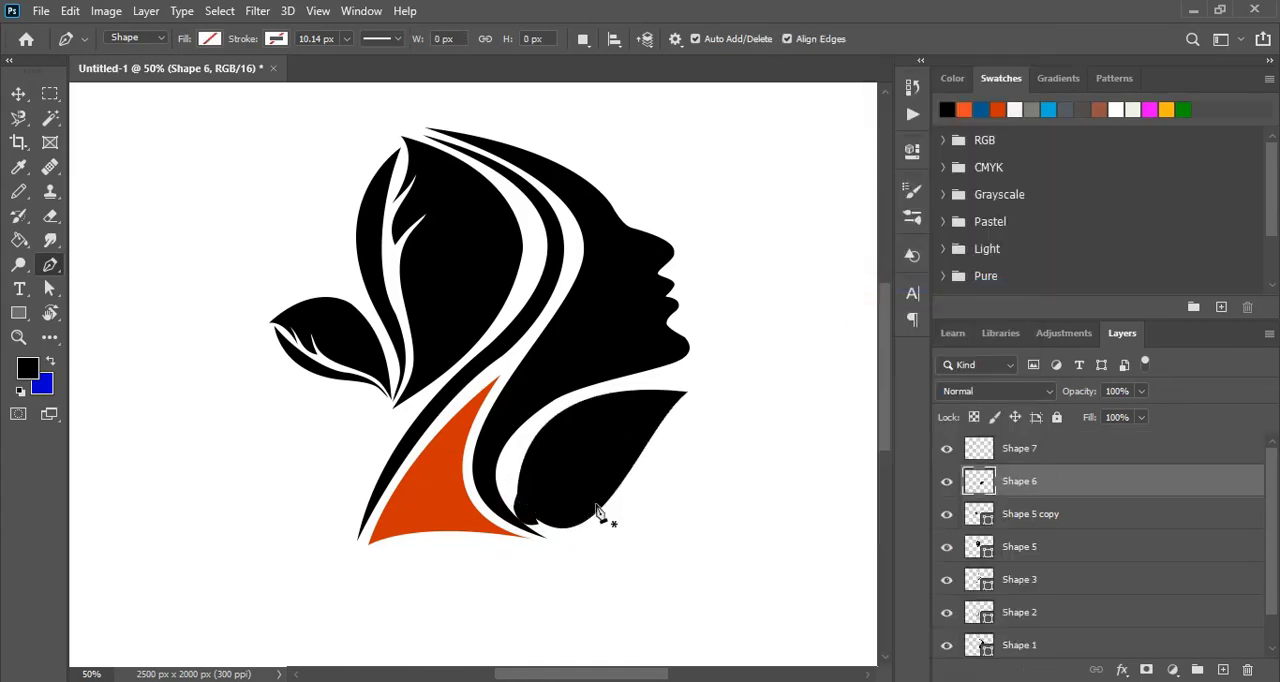
- Make the vein layer active and select its filled area with the Magic Wand
{"action": "left_click", "coordinate": [18, 93]}
{"action": "left_click", "coordinate": [521, 527]}
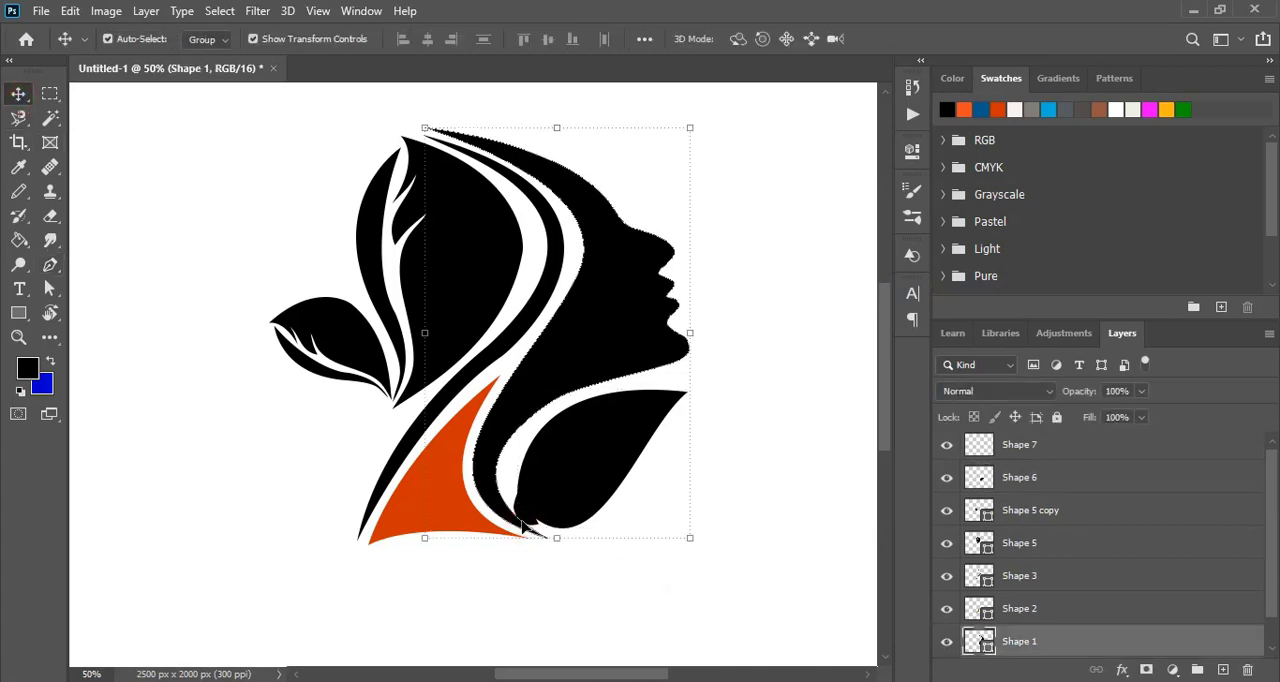
{"action": "left_click", "coordinate": [613, 573]}
{"action": "left_click", "coordinate": [528, 522]}
{"action": "left_click", "coordinate": [51, 118]}
{"action": "left_click", "coordinate": [535, 507]}
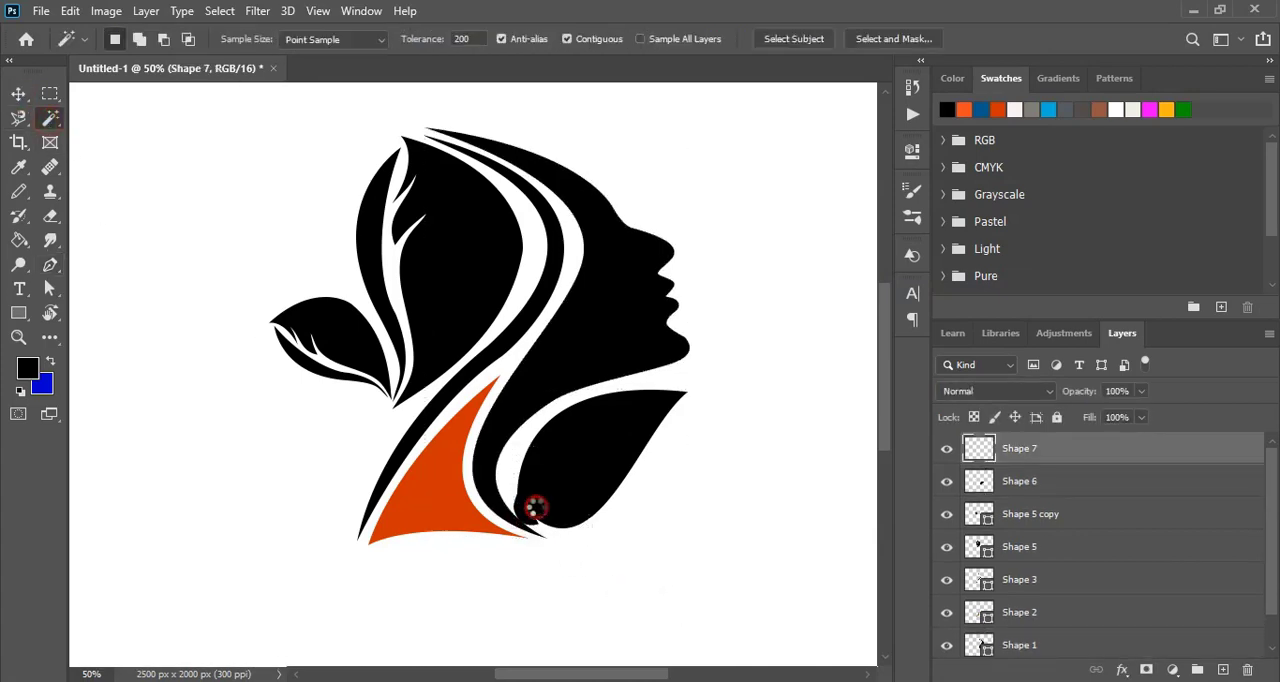
- Cut the selected vein area out of the chin leaf, deselect, and delete the separate vein layer
{"action": "left_click", "coordinate": [18, 93]}
{"action": "left_click", "coordinate": [629, 421]}
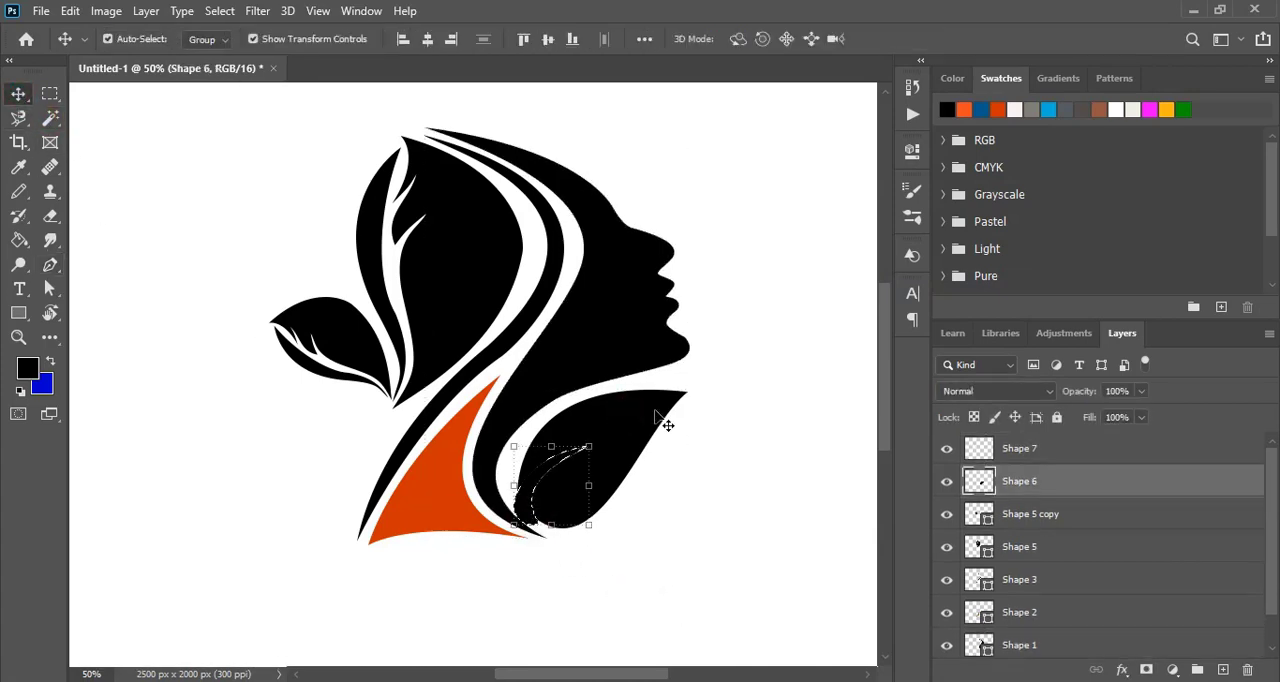
{"action": "left_click", "coordinate": [712, 490]}
{"action": "left_click", "coordinate": [528, 513]}
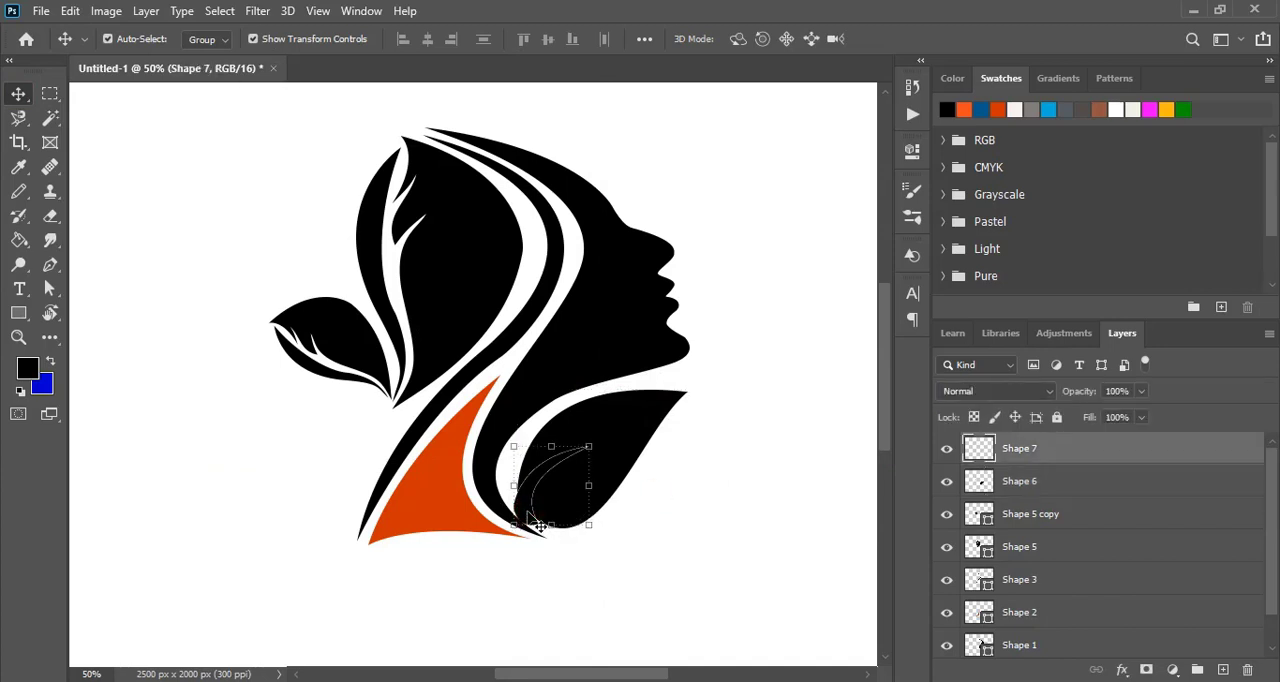
{"action": "key", "text": "Delete"}
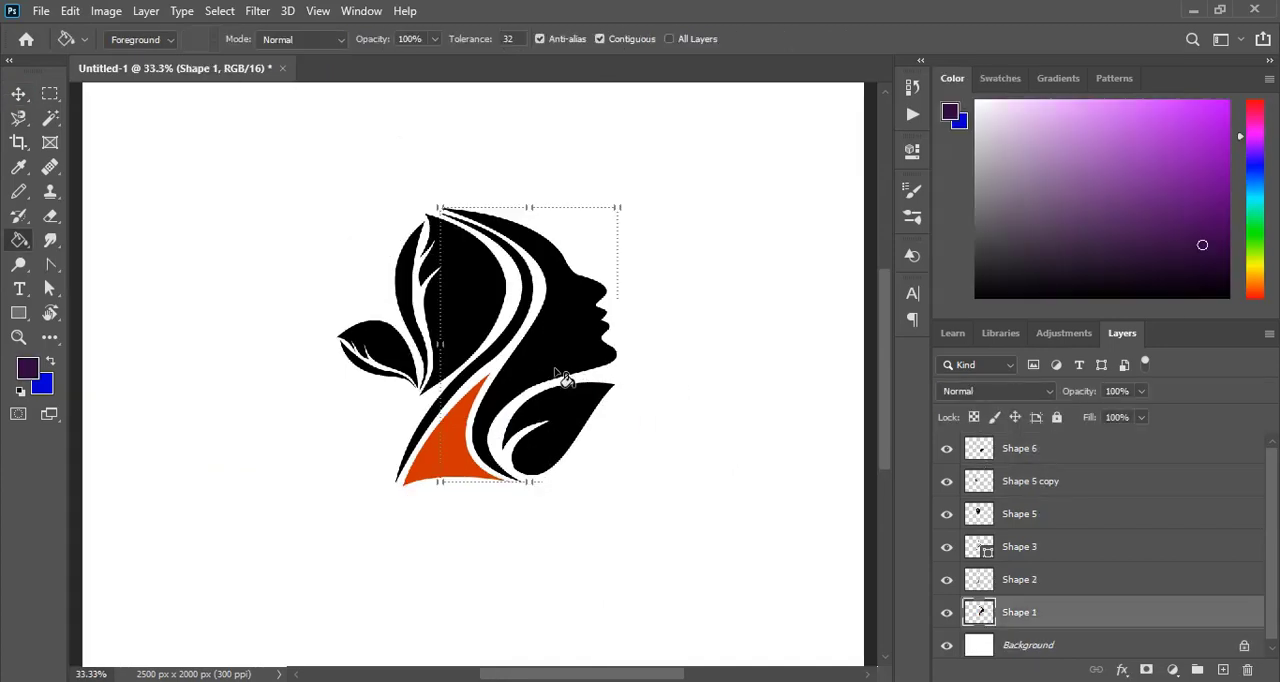
- Choose a dark purple foreground colour and fill the face silhouette with it using the Paint Bucket
{"action": "left_click", "coordinate": [561, 365]}
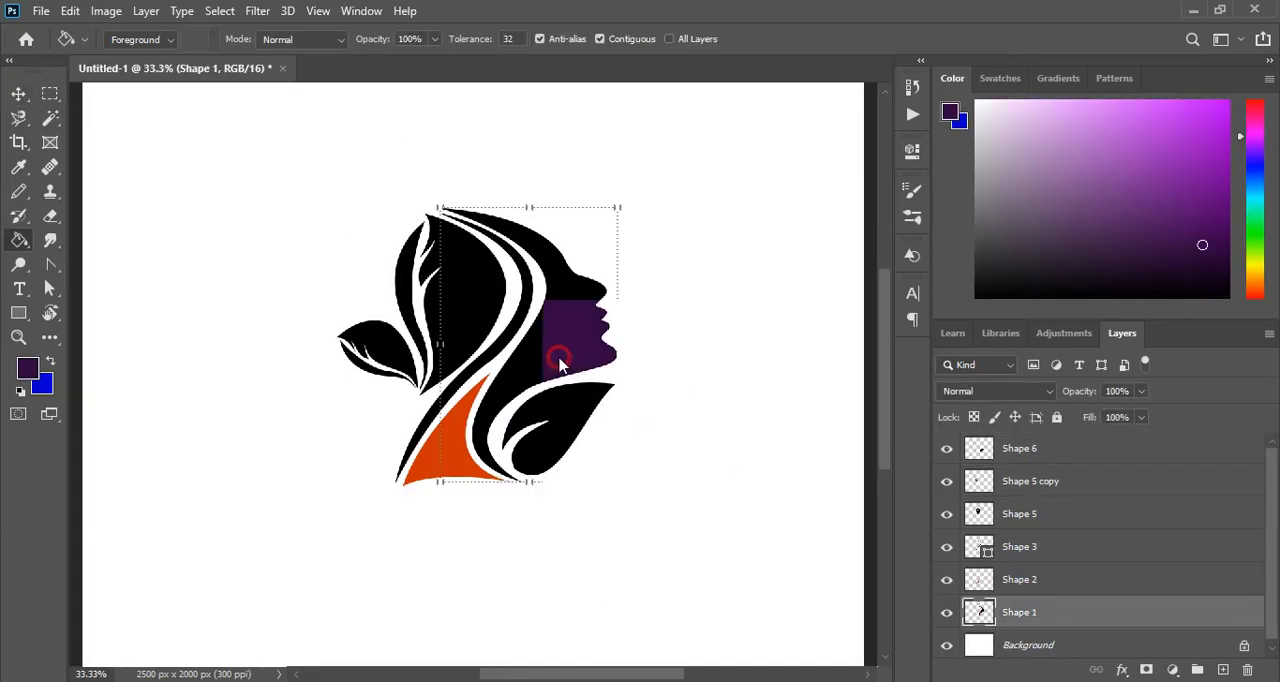
{"action": "left_click", "coordinate": [1213, 209]}
{"action": "left_click", "coordinate": [581, 348]}
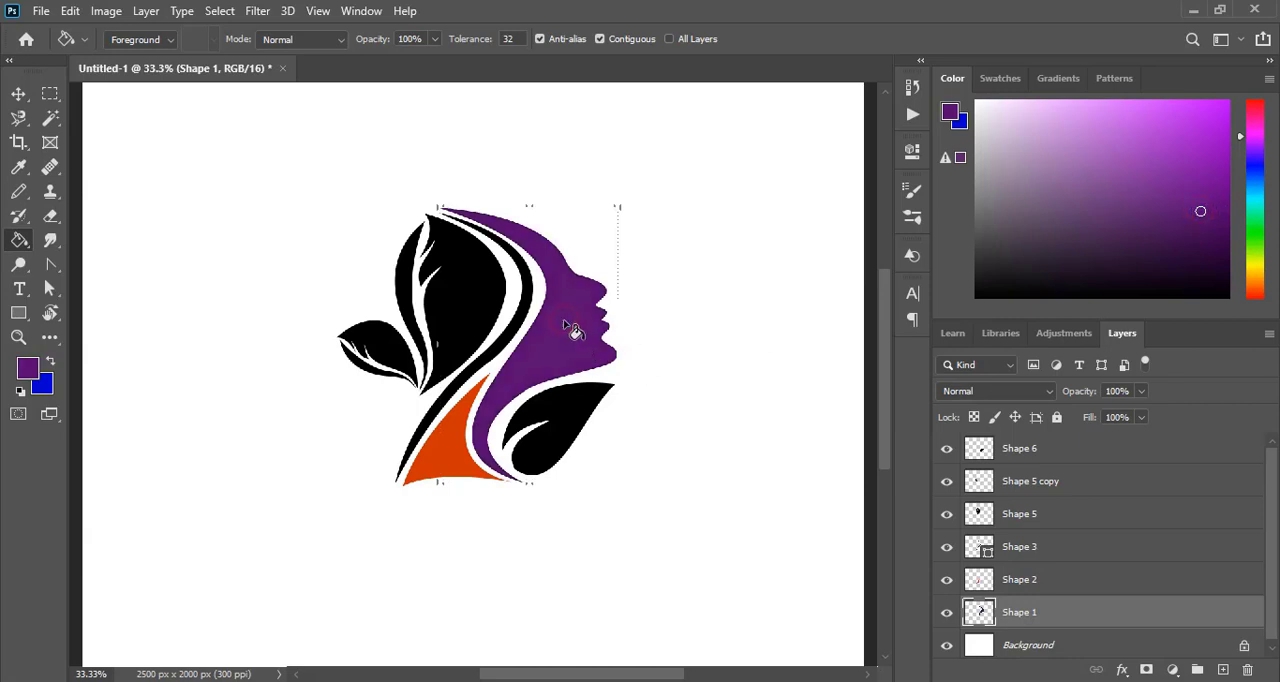
{"action": "left_click", "coordinate": [1185, 217]}
{"action": "left_click", "coordinate": [583, 331]}
{"action": "key", "text": "v"}
{"action": "left_click", "coordinate": [250, 398]}
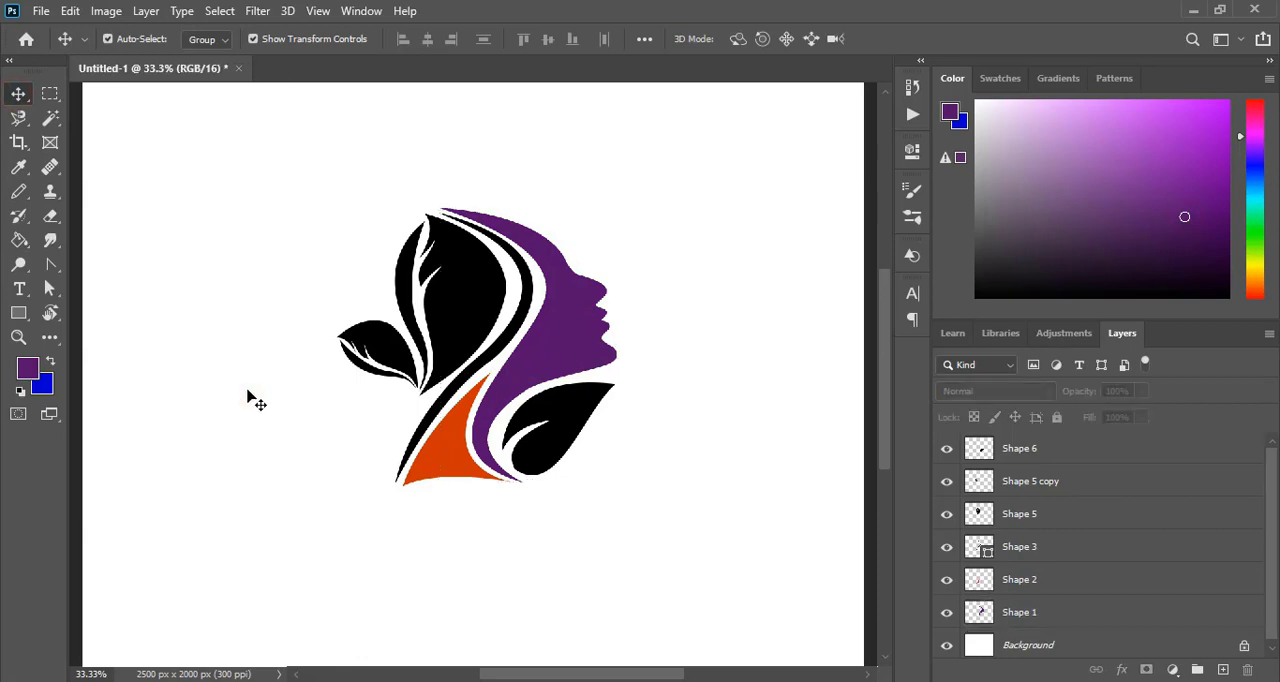
- Fill the orange neck accent with the dark purple foreground colour
{"action": "left_click", "coordinate": [468, 327]}
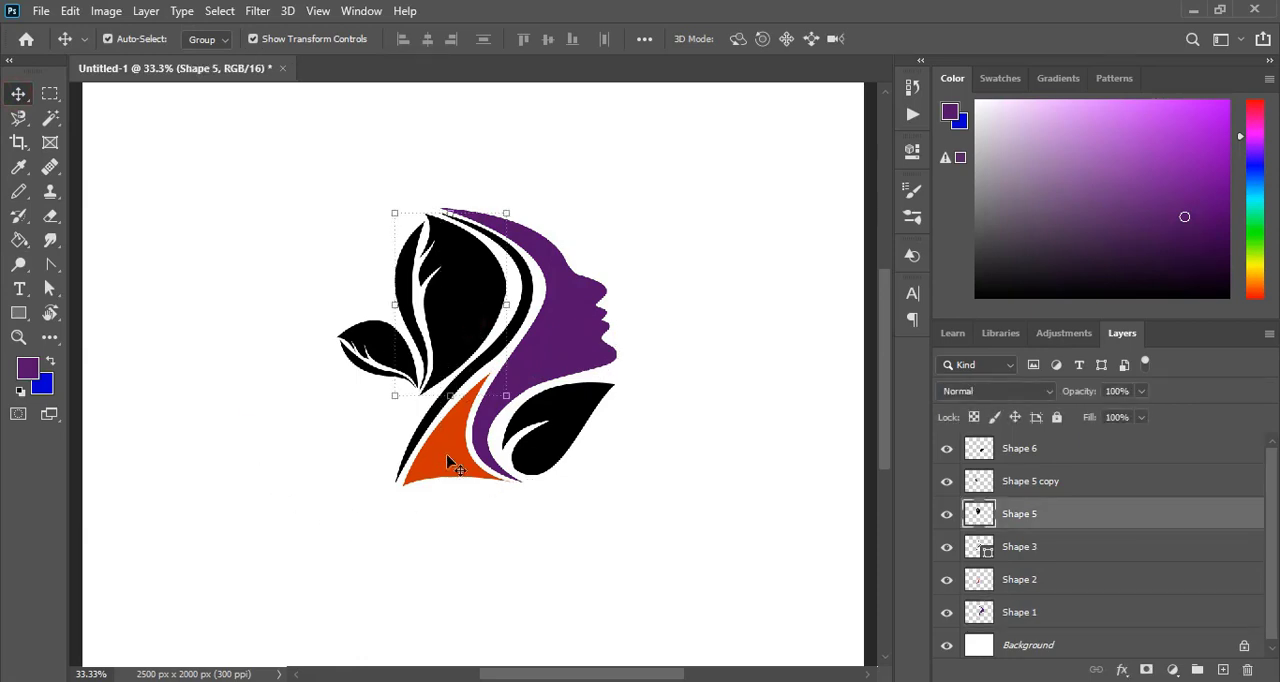
{"action": "left_click", "coordinate": [448, 460]}
{"action": "left_click", "coordinate": [19, 240]}
{"action": "left_click", "coordinate": [462, 447]}
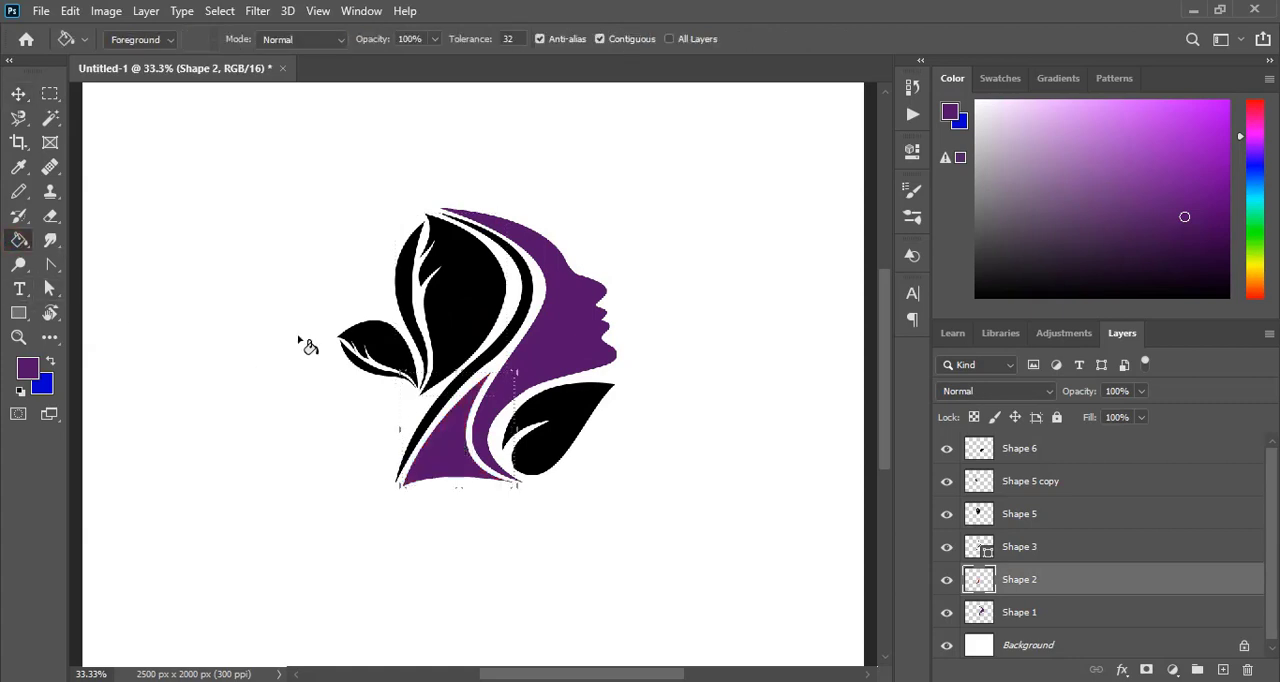
{"action": "key", "text": "v"}
- Rasterize the long curved hair strand layer and fill the strand with the same dark purple
{"action": "left_click", "coordinate": [323, 337]}
{"action": "left_click", "coordinate": [401, 414]}
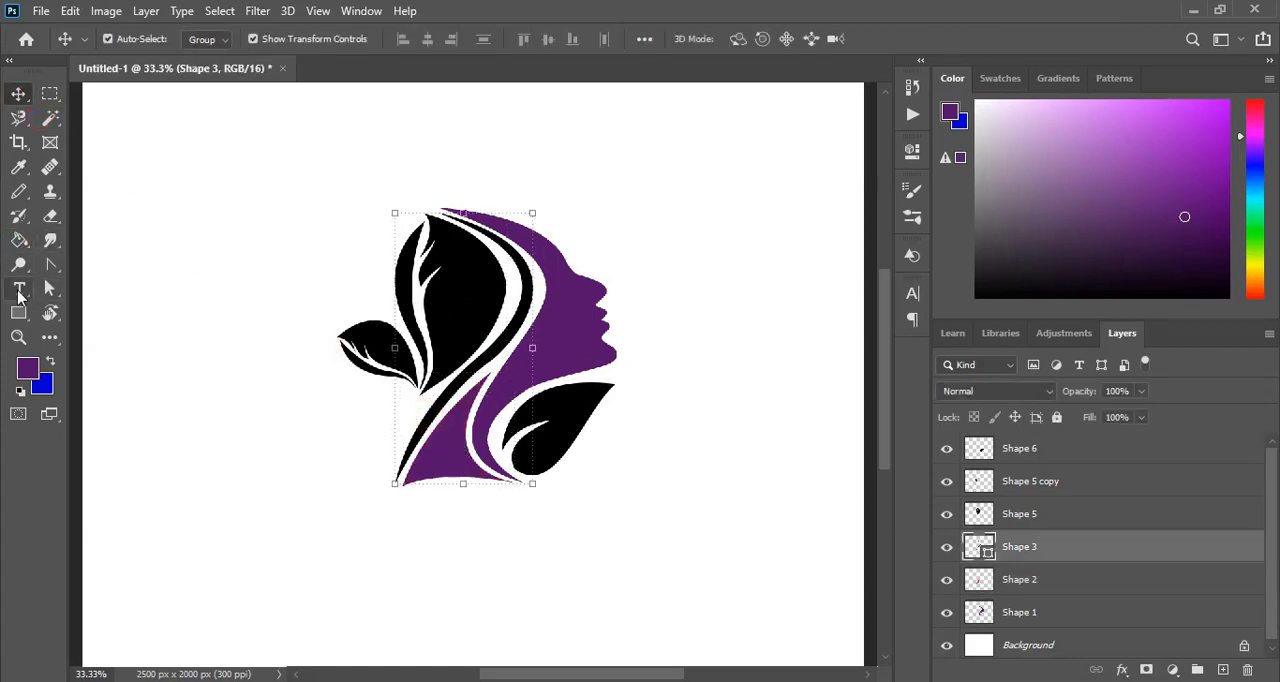
{"action": "key", "text": "g"}
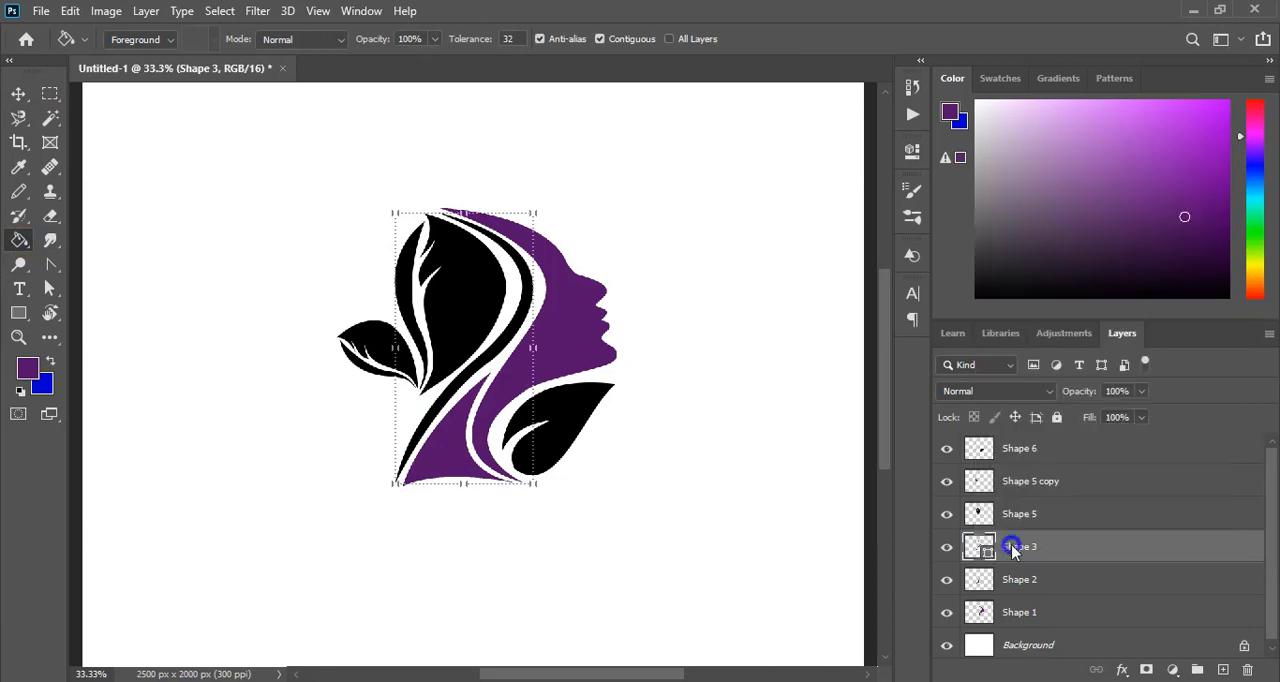
{"action": "right_click", "coordinate": [995, 546]}
{"action": "left_click", "coordinate": [1085, 283]}
{"action": "left_click", "coordinate": [445, 420]}
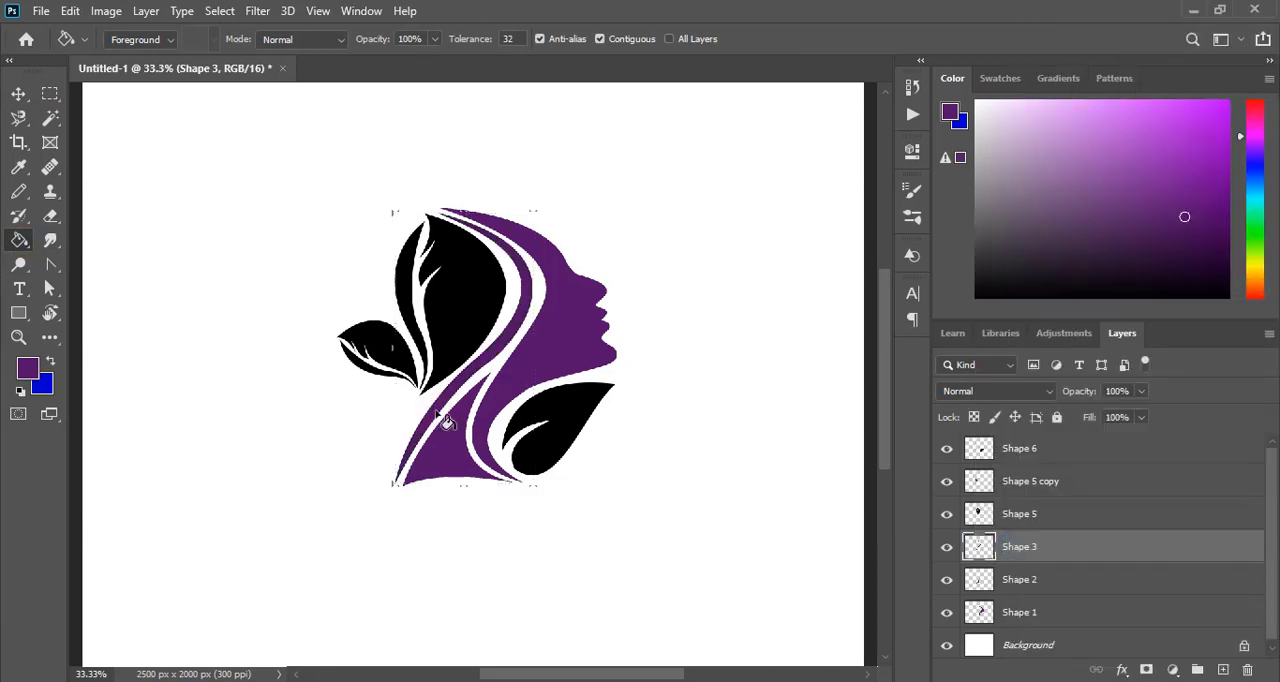
- Fill the leaf below the chin with the dark purple foreground colour and deselect its layer
{"action": "key", "text": "v"}
{"action": "left_click", "coordinate": [578, 420]}
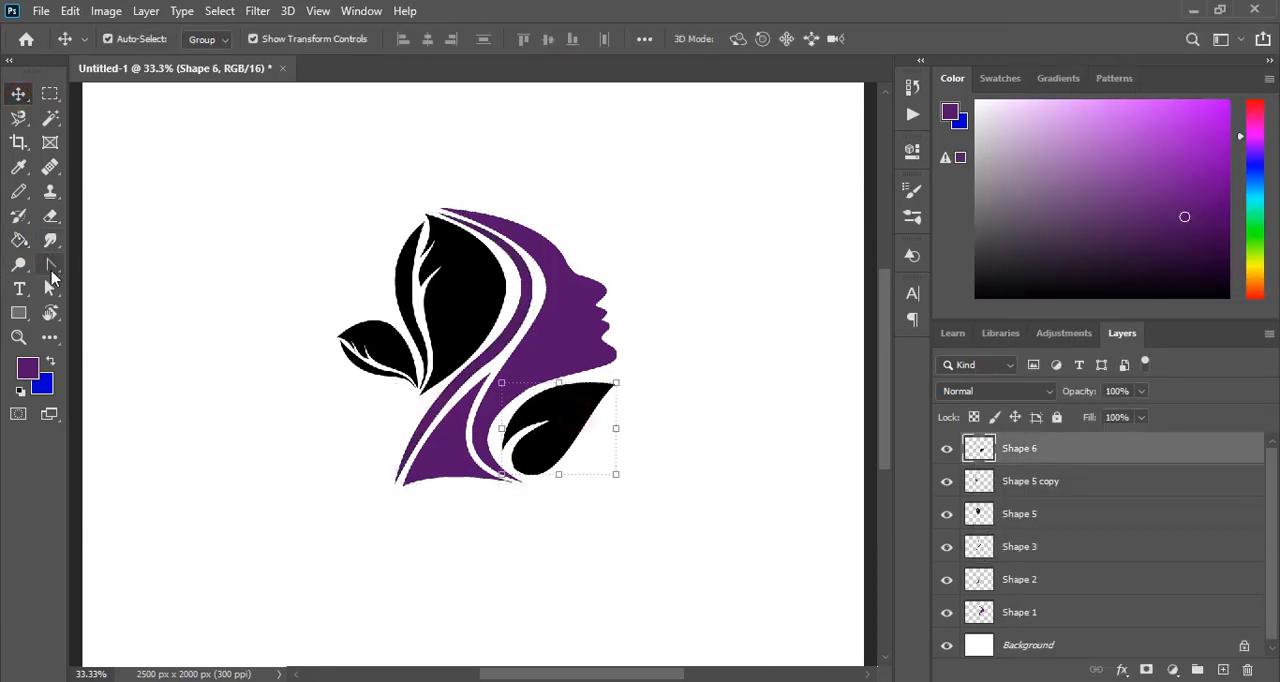
{"action": "left_click", "coordinate": [19, 240]}
{"action": "left_click", "coordinate": [525, 421]}
{"action": "key", "text": "v"}
{"action": "left_click", "coordinate": [197, 383]}
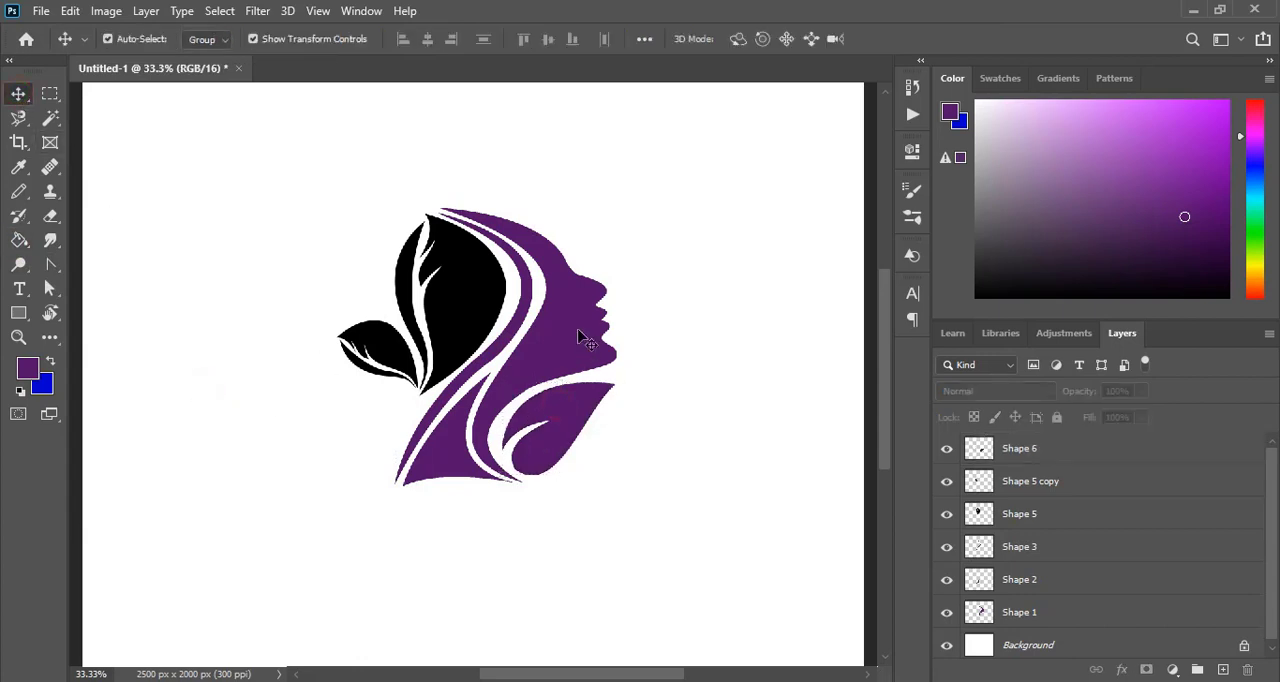
- Choose a muted medium blue as the foreground colour and fill the face silhouette with it
{"action": "left_click", "coordinate": [586, 337]}
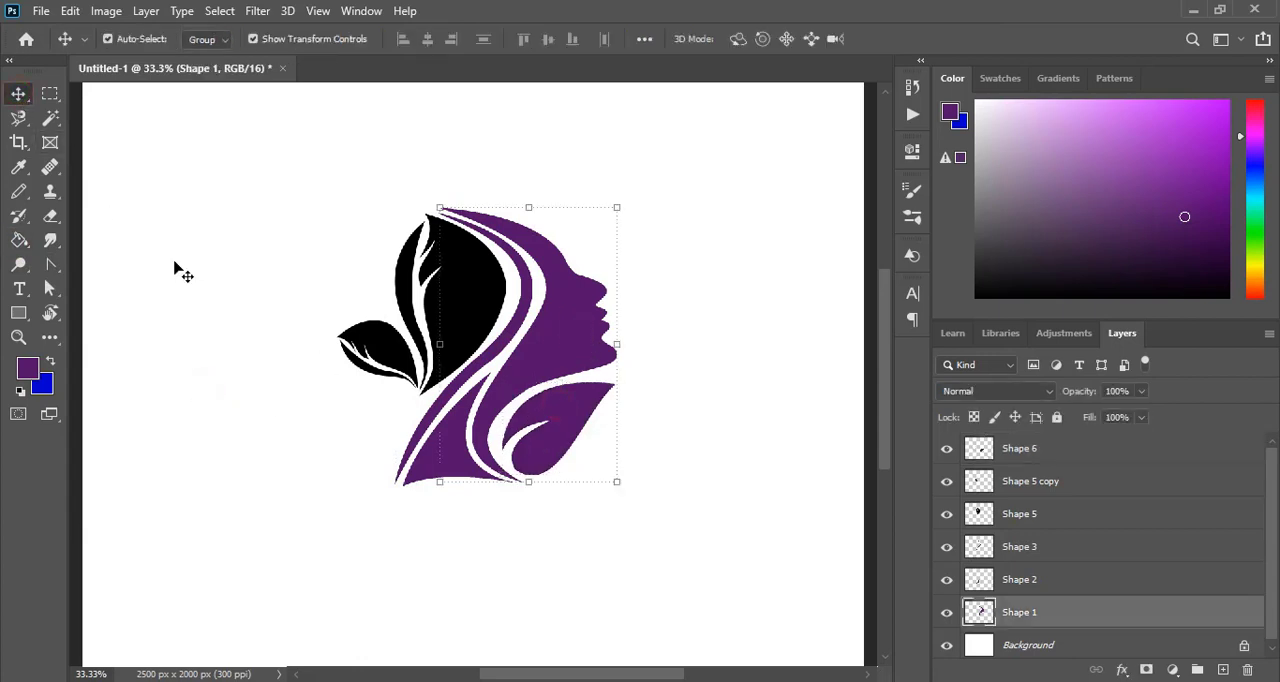
{"action": "left_click", "coordinate": [1258, 190]}
{"action": "left_click", "coordinate": [1220, 158]}
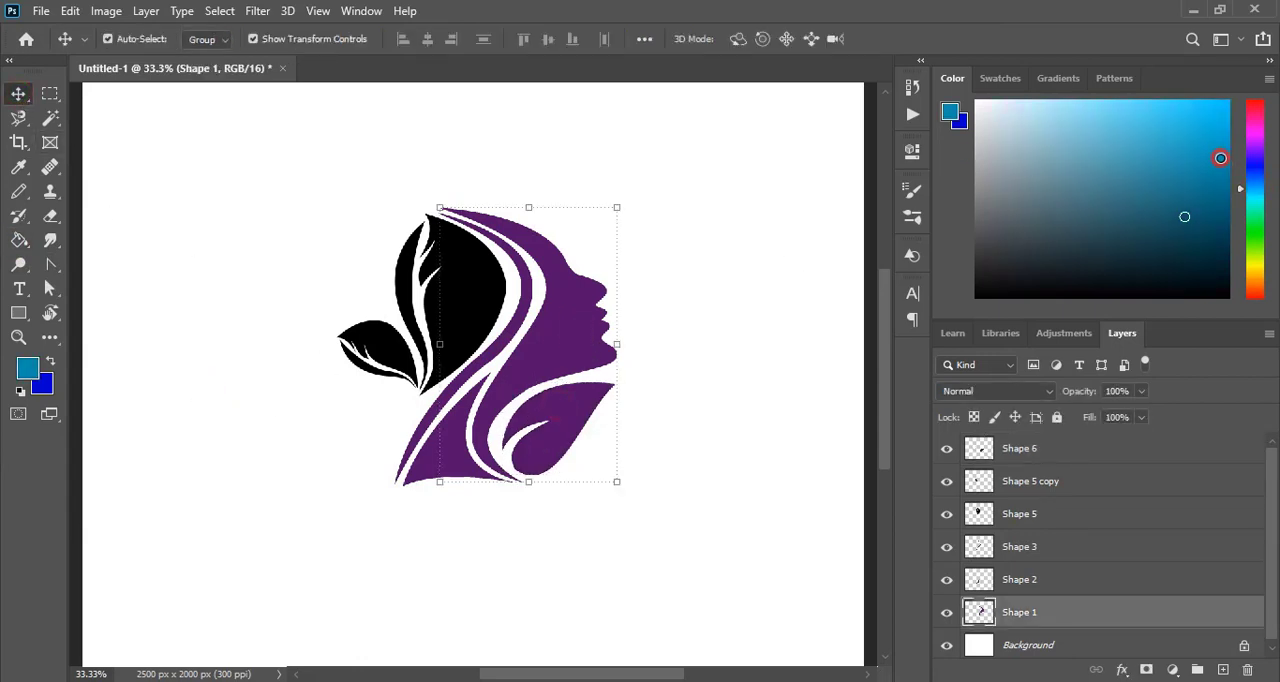
{"action": "left_click", "coordinate": [1214, 189]}
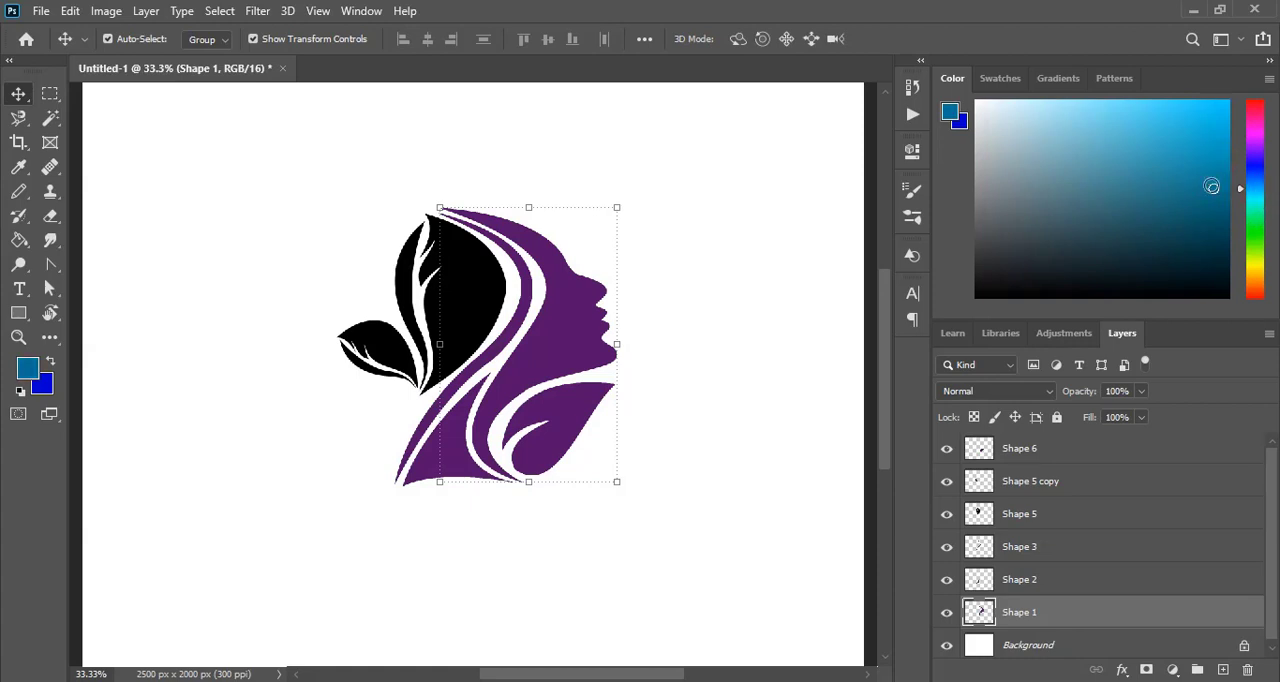
{"action": "left_click", "coordinate": [1093, 160]}
{"action": "left_click", "coordinate": [1096, 177]}
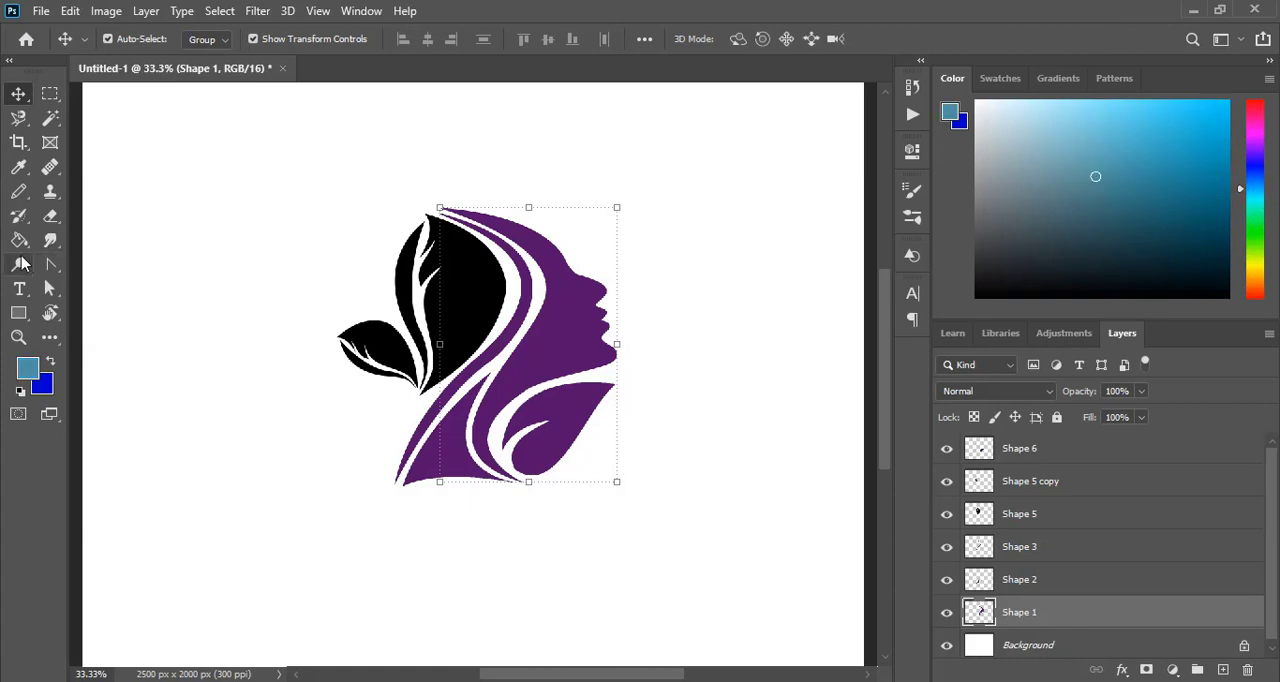
{"action": "left_click", "coordinate": [19, 240]}
{"action": "left_click", "coordinate": [570, 352]}
{"action": "key", "text": "v"}
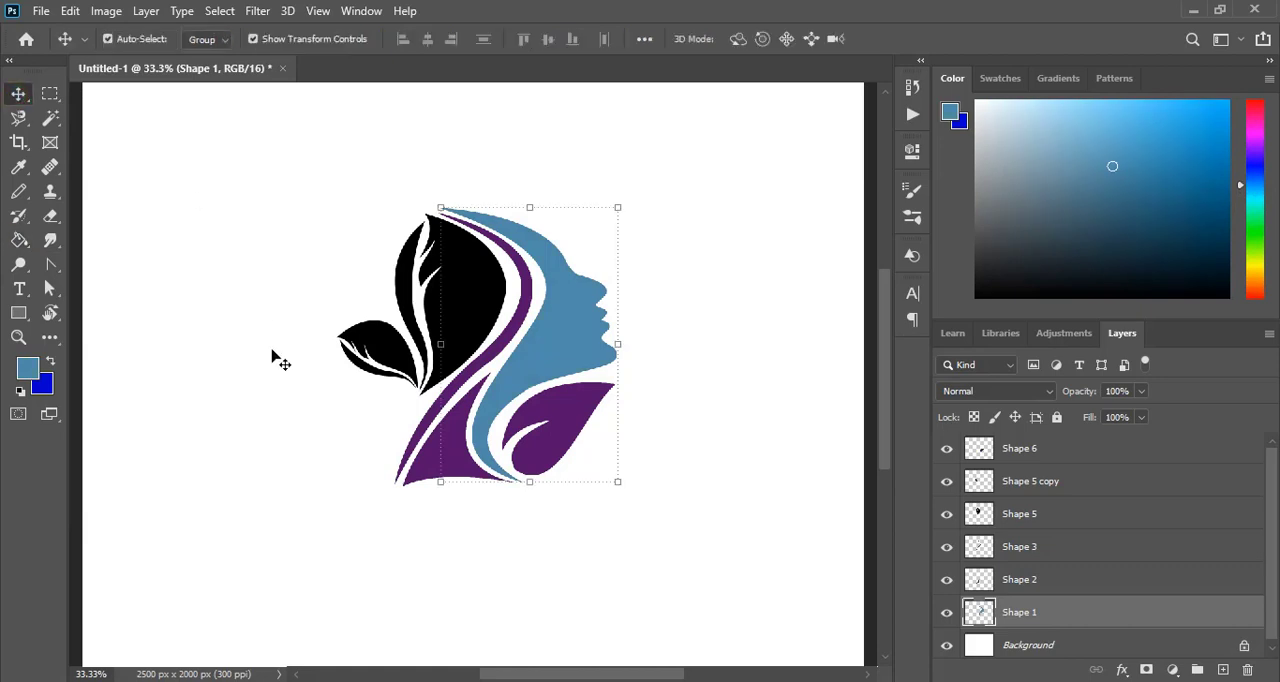
- Fill both halves of the large hair leaf with the muted blue
{"action": "left_click", "coordinate": [271, 354]}
{"action": "left_click", "coordinate": [457, 286]}
{"action": "left_click", "coordinate": [19, 240]}
{"action": "left_click", "coordinate": [457, 305]}
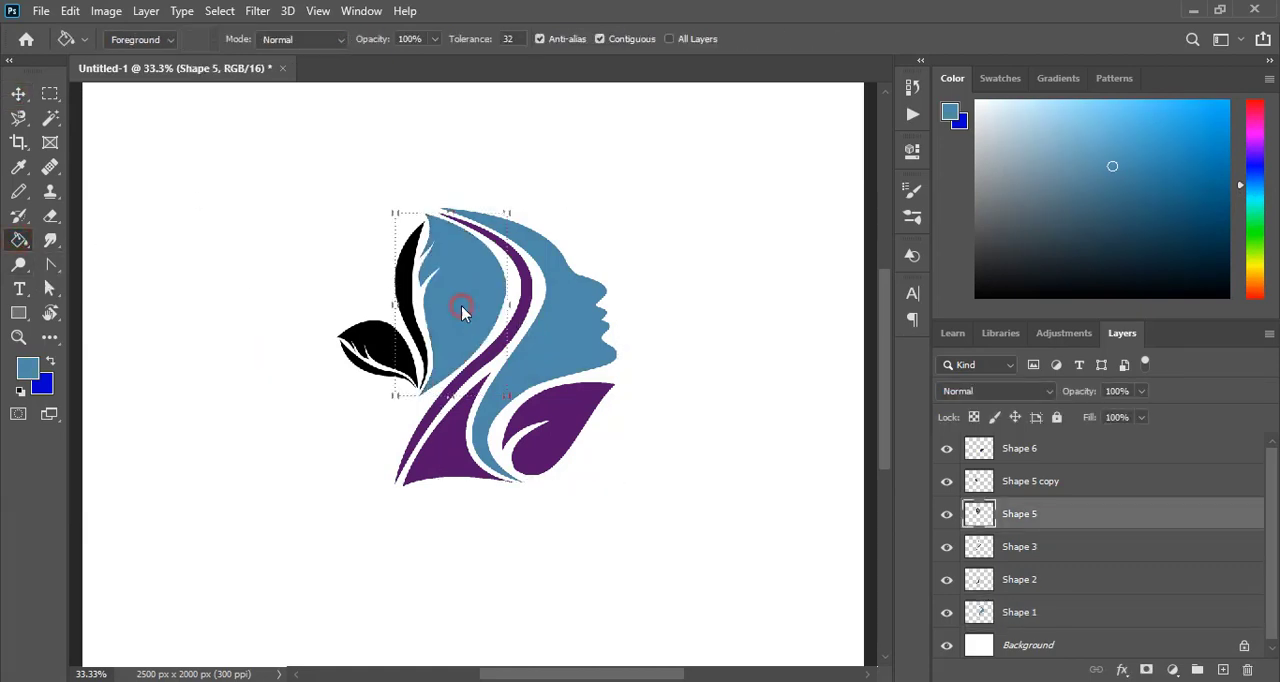
{"action": "left_click", "coordinate": [19, 94]}
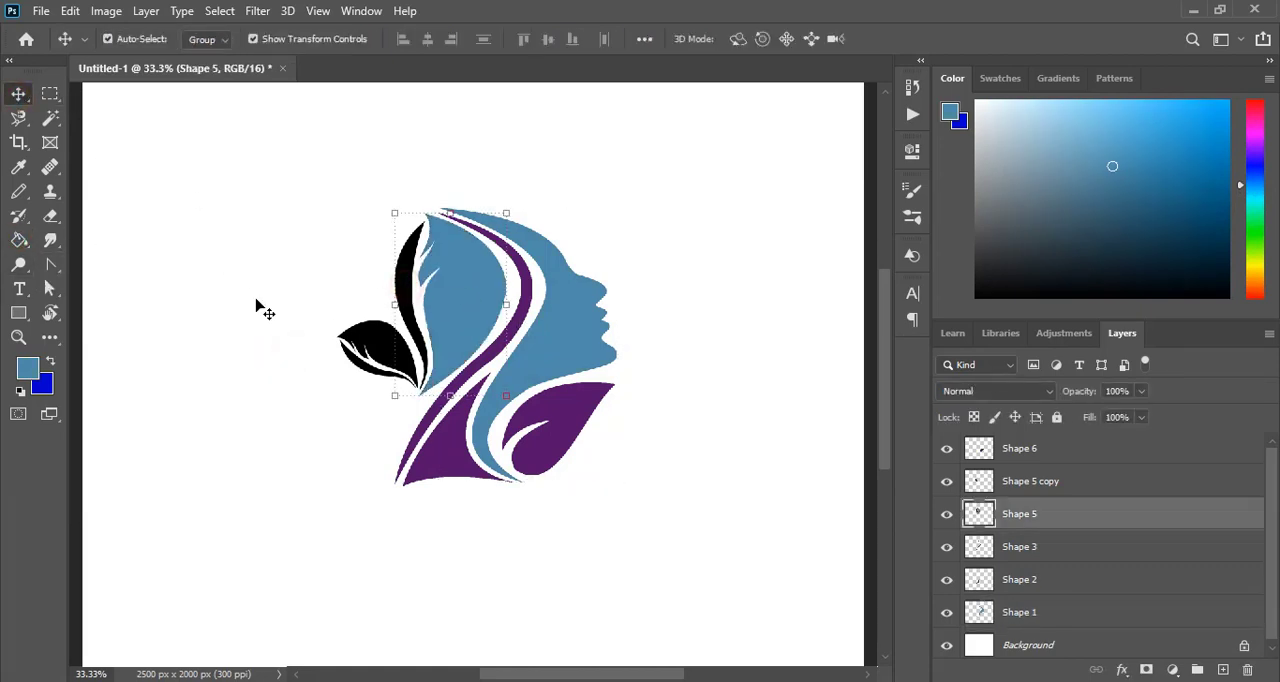
{"action": "left_click", "coordinate": [19, 240]}
{"action": "left_click", "coordinate": [412, 305]}
{"action": "left_click", "coordinate": [19, 94]}
{"action": "left_click", "coordinate": [274, 365]}
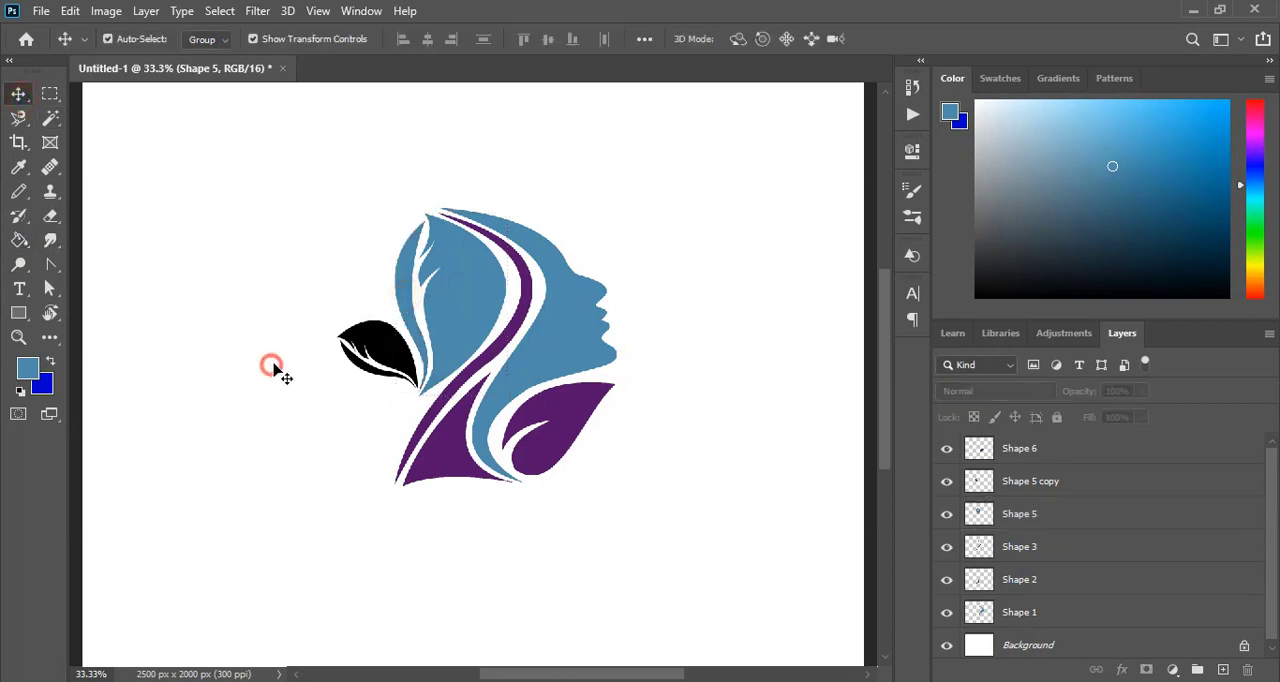
- Fill both halves of the small hair leaf with the muted blue
{"action": "left_click", "coordinate": [378, 350]}
{"action": "left_click", "coordinate": [19, 240]}
{"action": "left_click", "coordinate": [378, 345]}
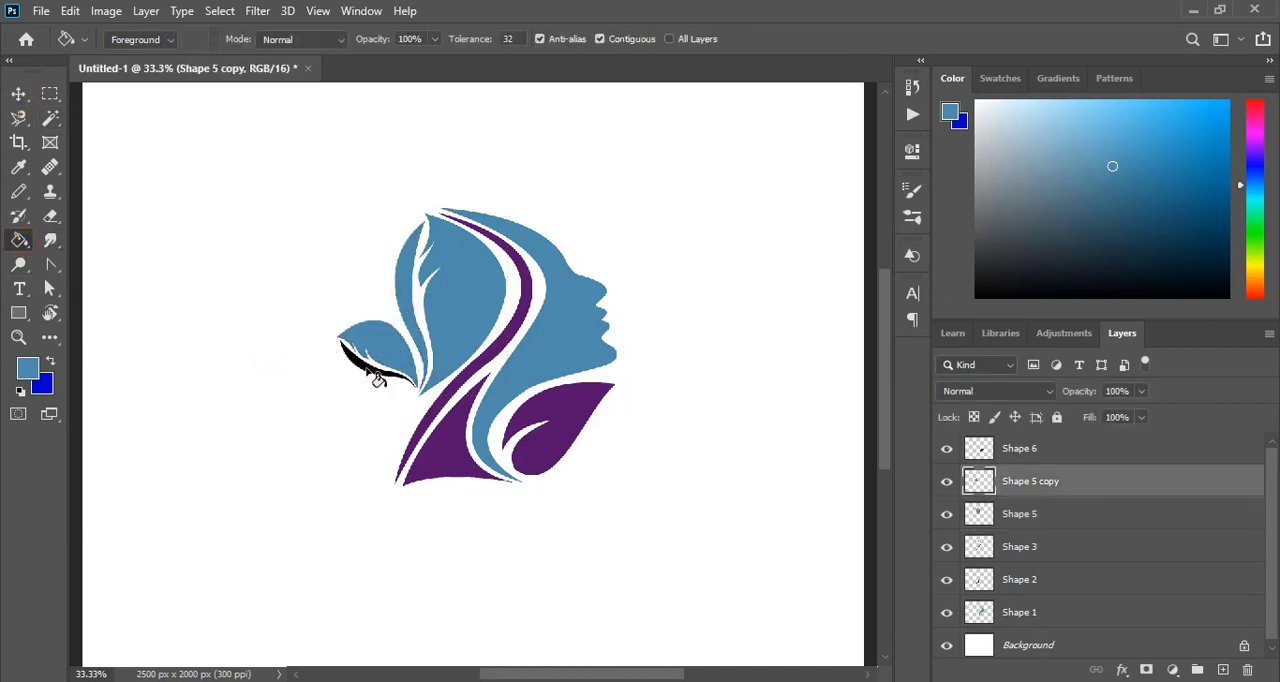
{"action": "left_click", "coordinate": [372, 375]}
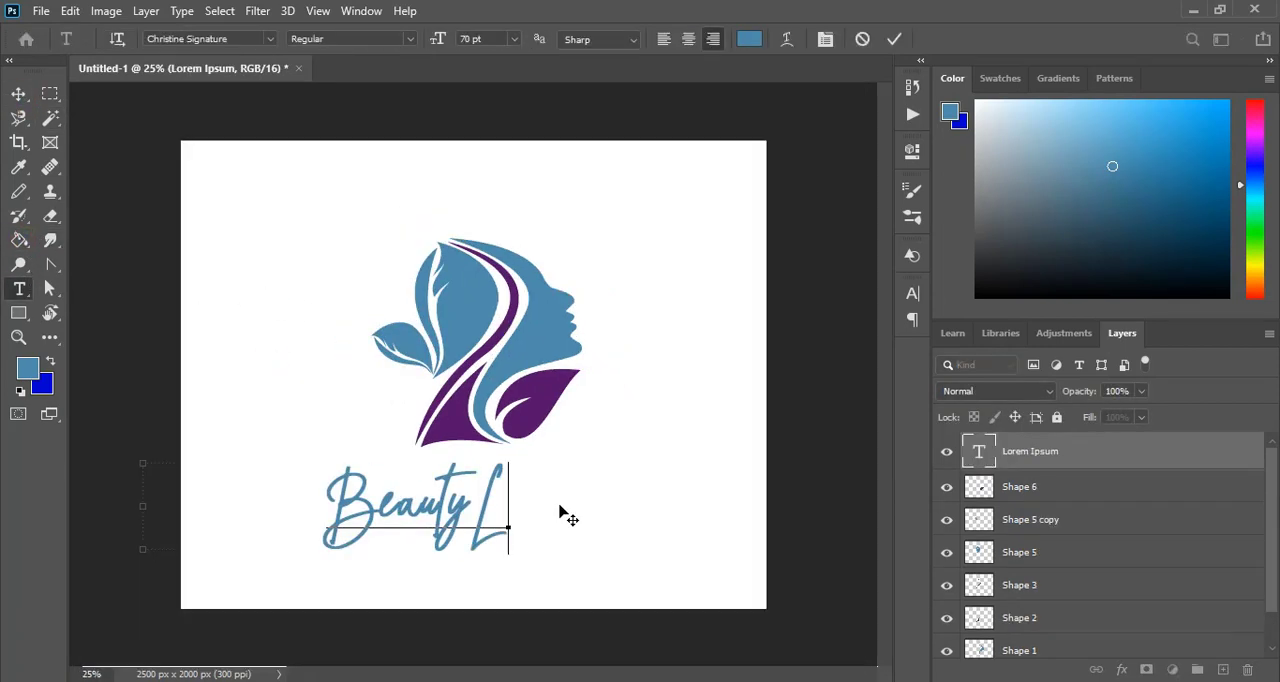
- Add the text "Beauty Logo" in Christine Signature 70 pt below the head and scale it to about 155%
{"action": "type", "text": "ogo"}
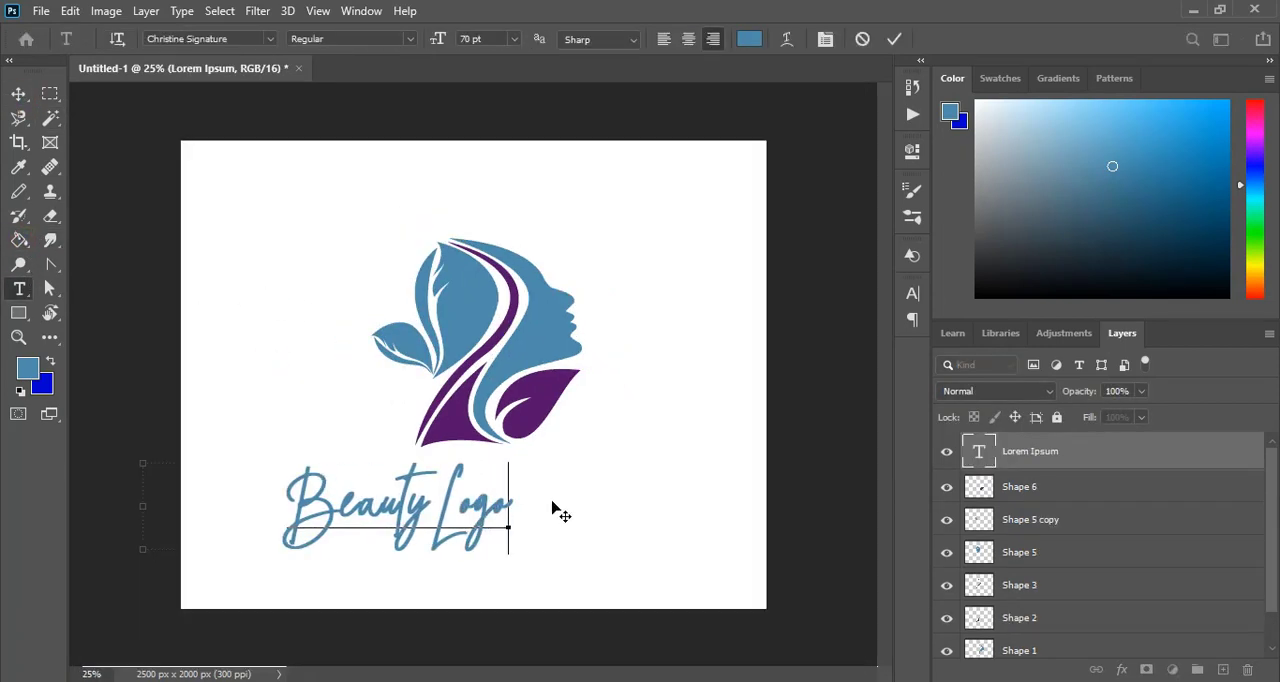
{"action": "left_click", "coordinate": [19, 94]}
{"action": "left_click_drag", "start_coordinate": [518, 508], "coordinate": [640, 523]}
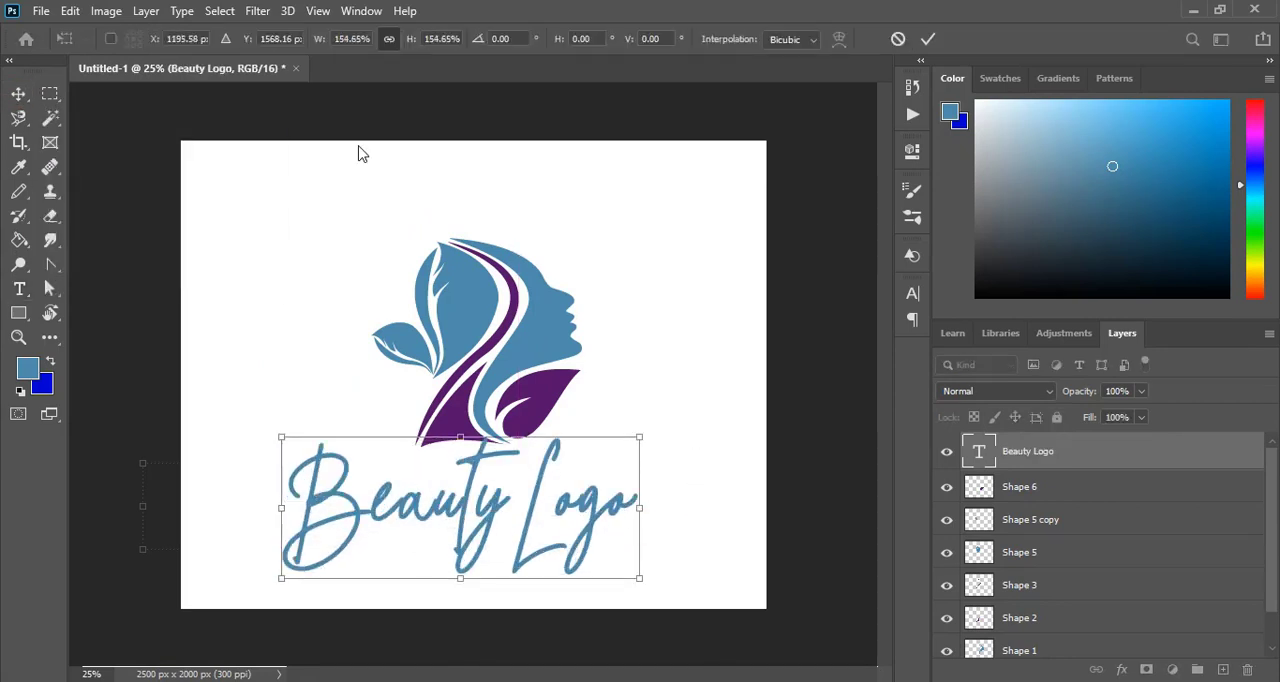
{"action": "left_click", "coordinate": [930, 42]}
- Select the "Beauty Logo" text layer and rasterize it
{"action": "left_click", "coordinate": [690, 340]}
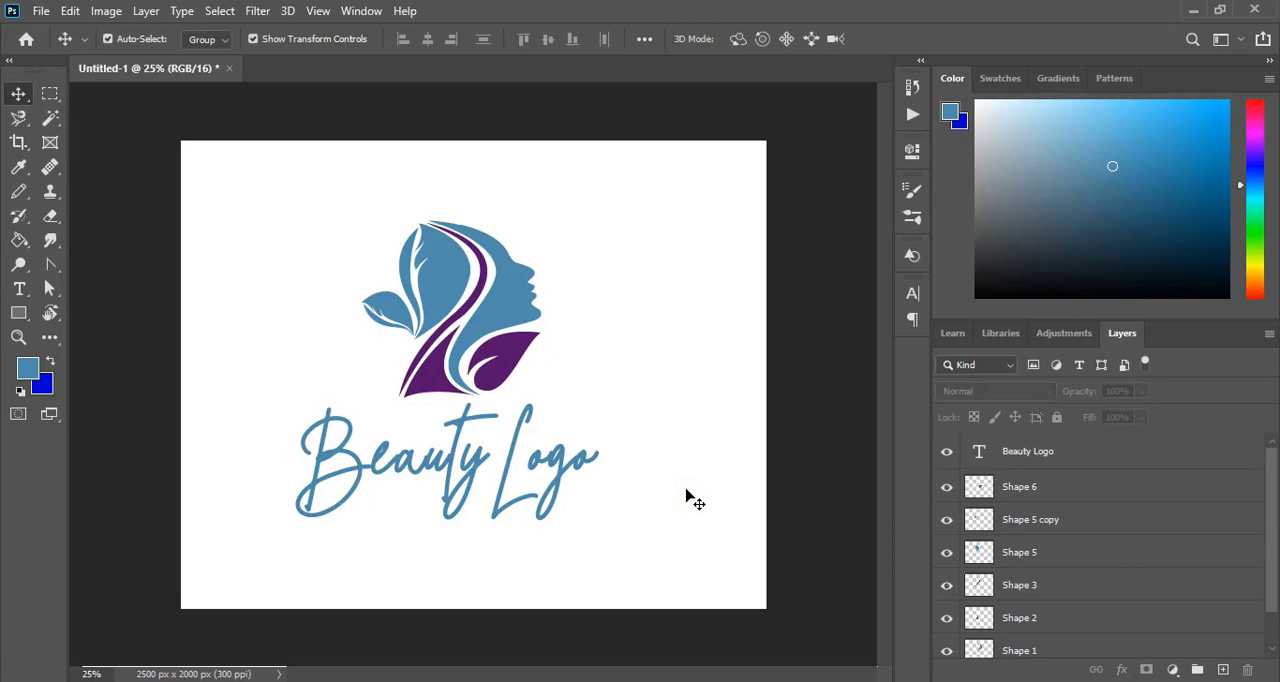
{"action": "left_click", "coordinate": [471, 463]}
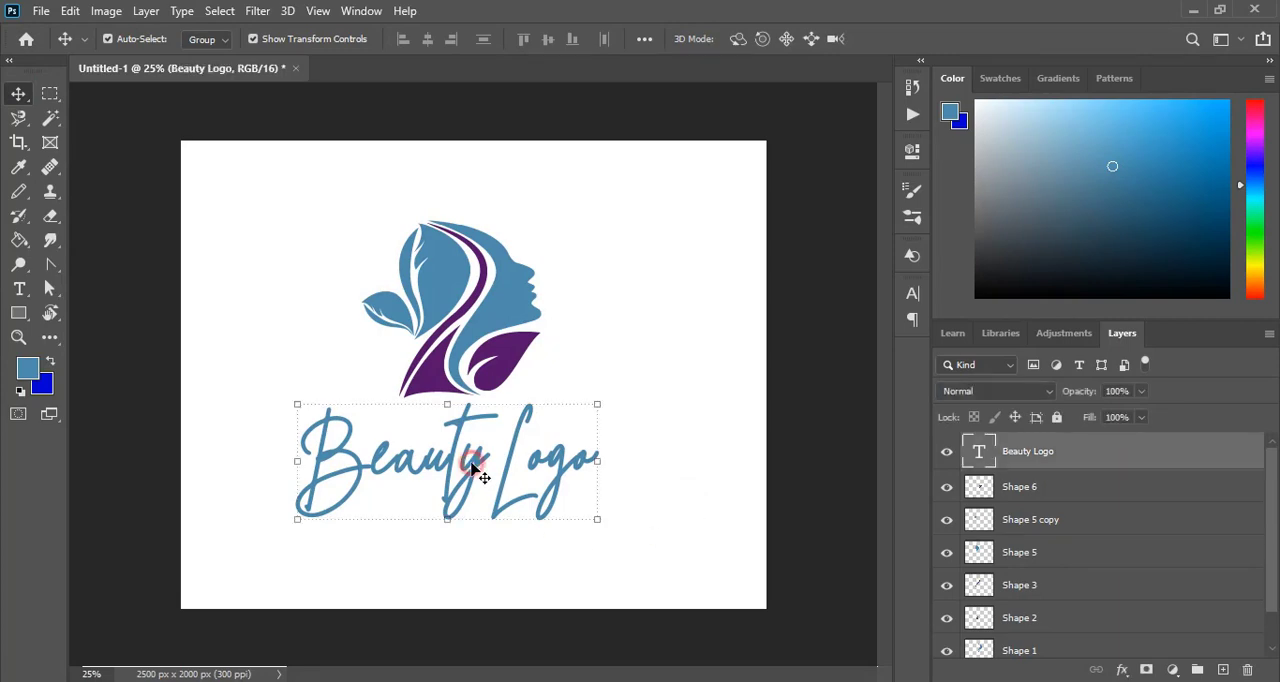
{"action": "right_click", "coordinate": [1035, 455]}
{"action": "left_click", "coordinate": [995, 306]}
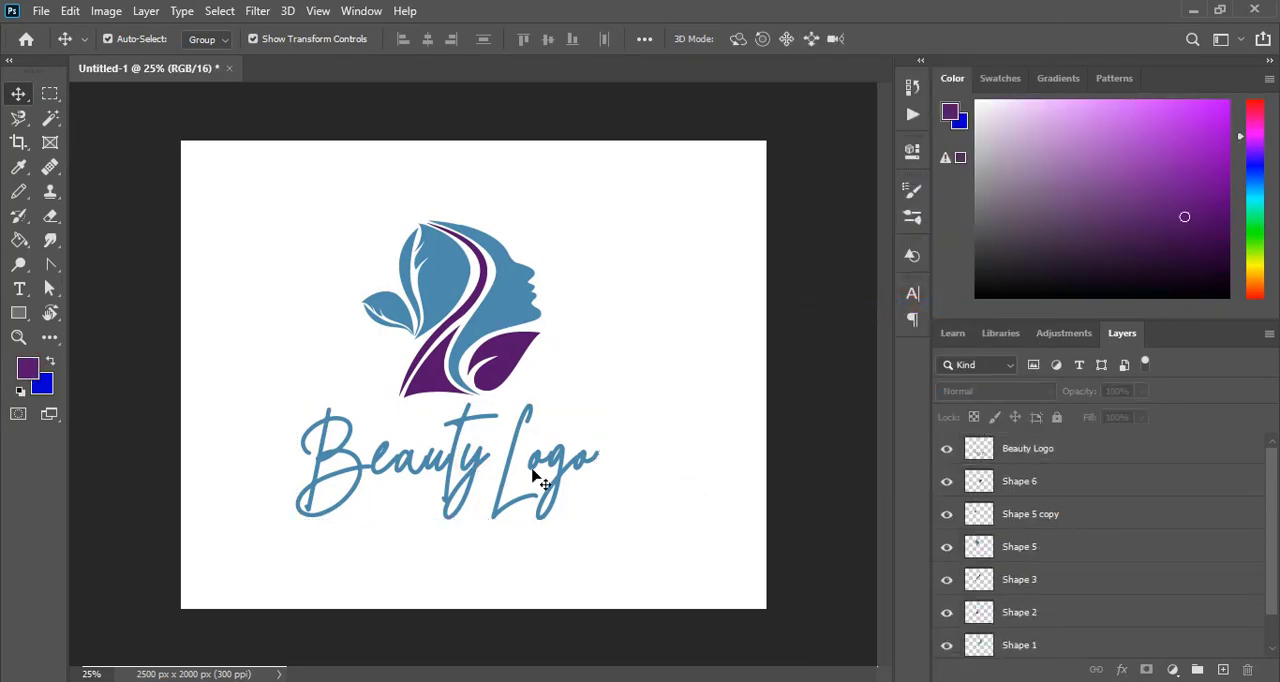
- Fill the letters of the word "Logo" with the dark purple used in the neck accent
{"action": "left_click", "coordinate": [508, 460]}
{"action": "key", "text": "g"}
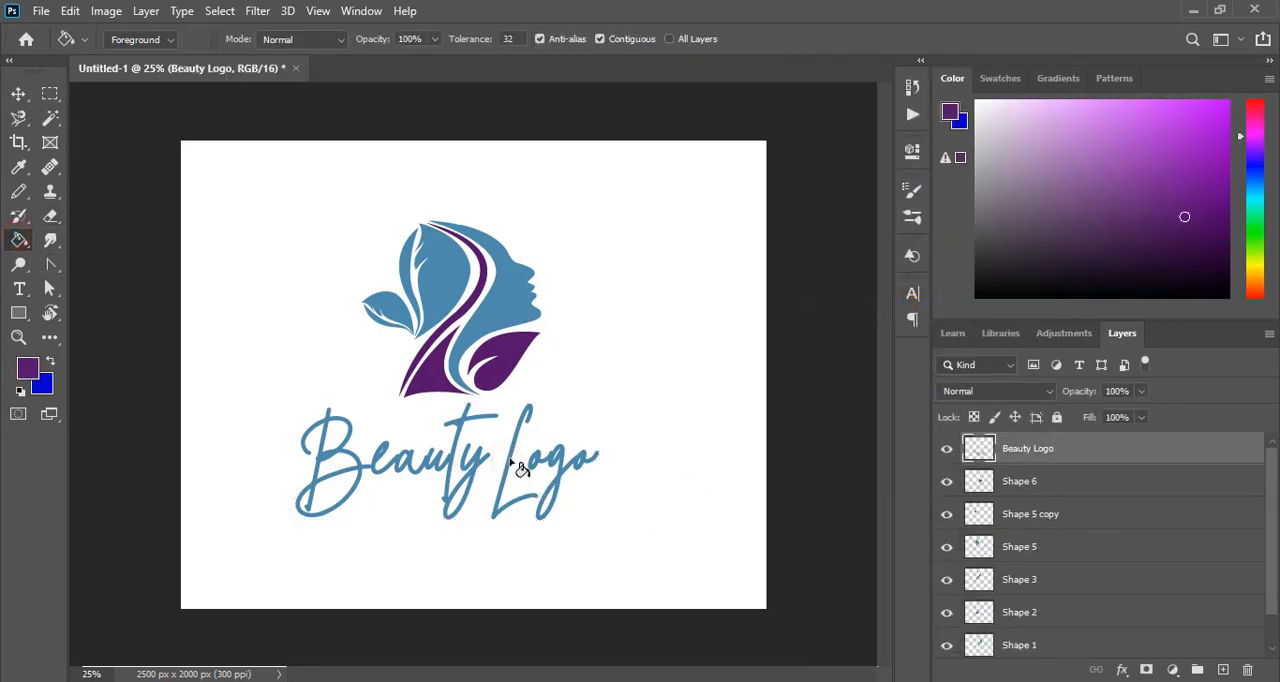
{"action": "left_click", "coordinate": [509, 461]}
{"action": "left_click", "coordinate": [550, 486]}
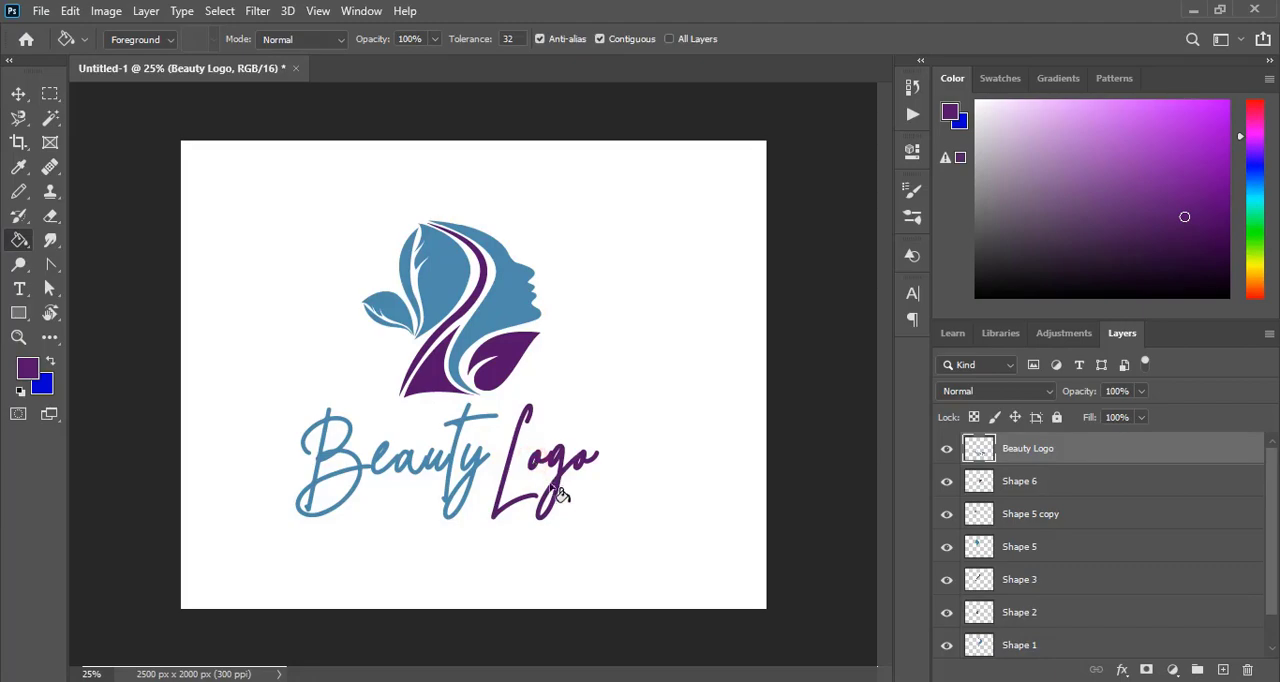
{"action": "left_click", "coordinate": [18, 93]}
- Open "3d glass window logo mockup" from the Mockup folder inside "Popular mock up"
{"action": "key", "text": "ctrl+o"}
{"action": "double_click", "coordinate": [222, 145]}
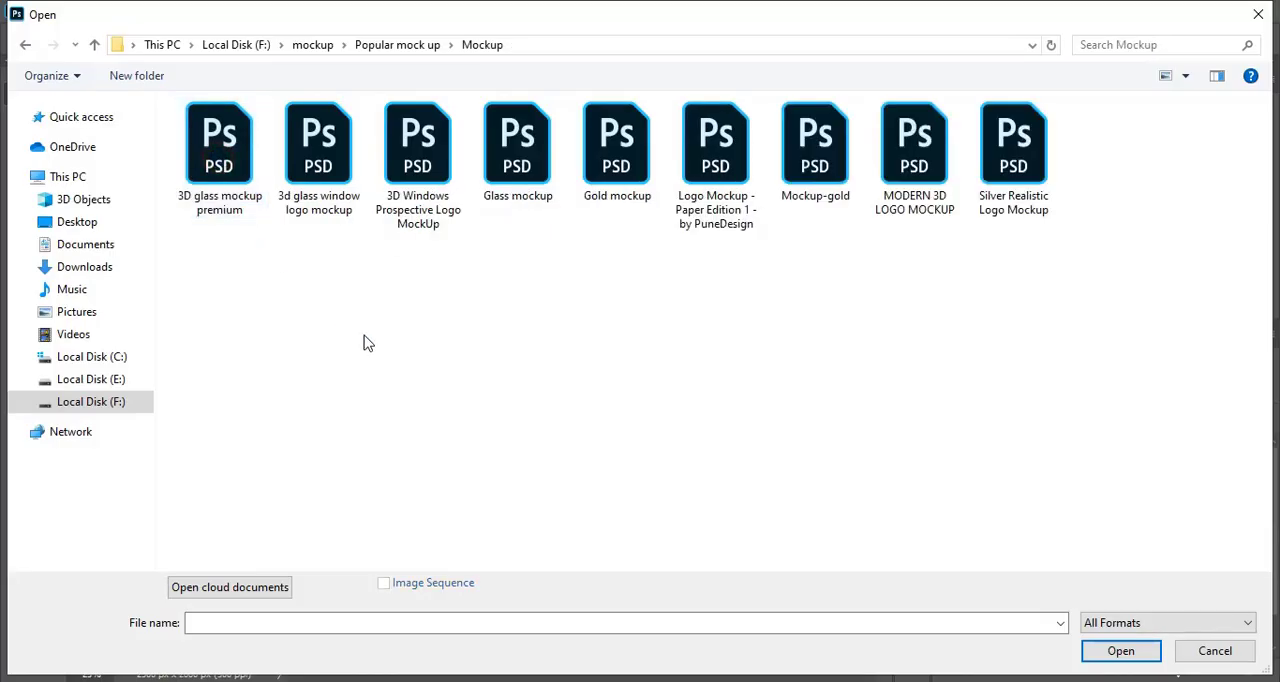
{"action": "double_click", "coordinate": [320, 150]}
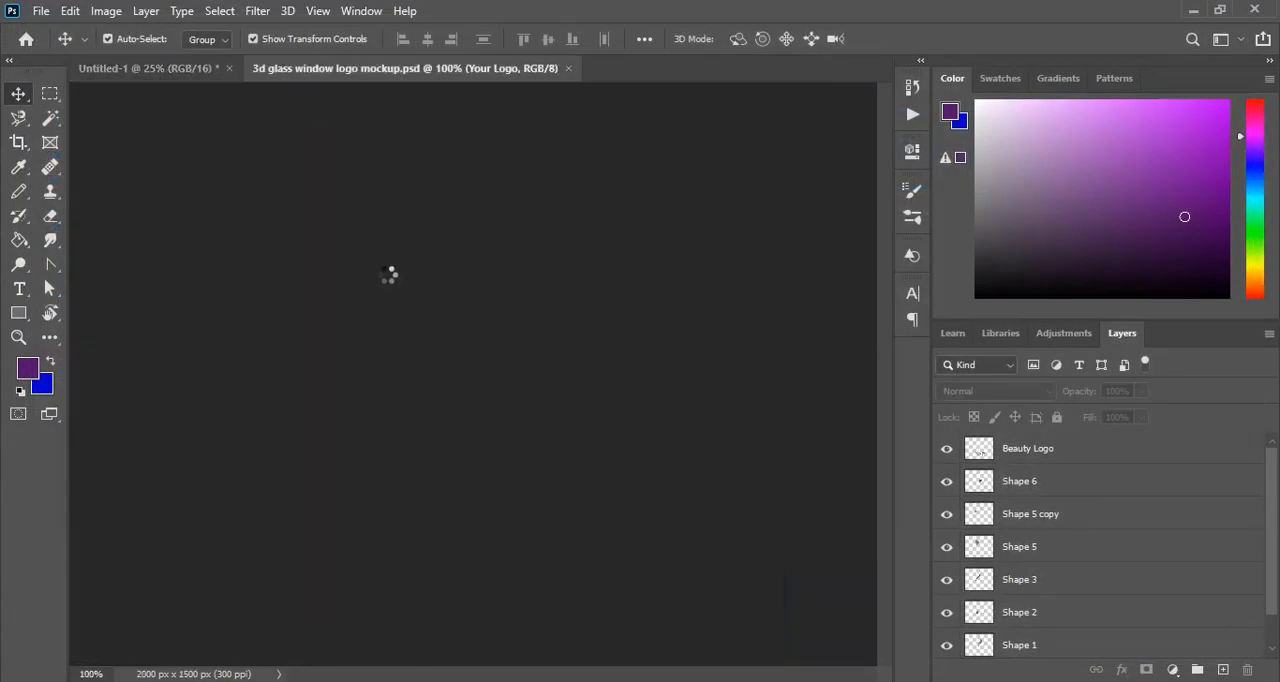
- Open the contents of the mockup's "Your Logo" smart object and hide the white Background layer in the Untitled-1 logo document
{"action": "double_click", "coordinate": [978, 447]}
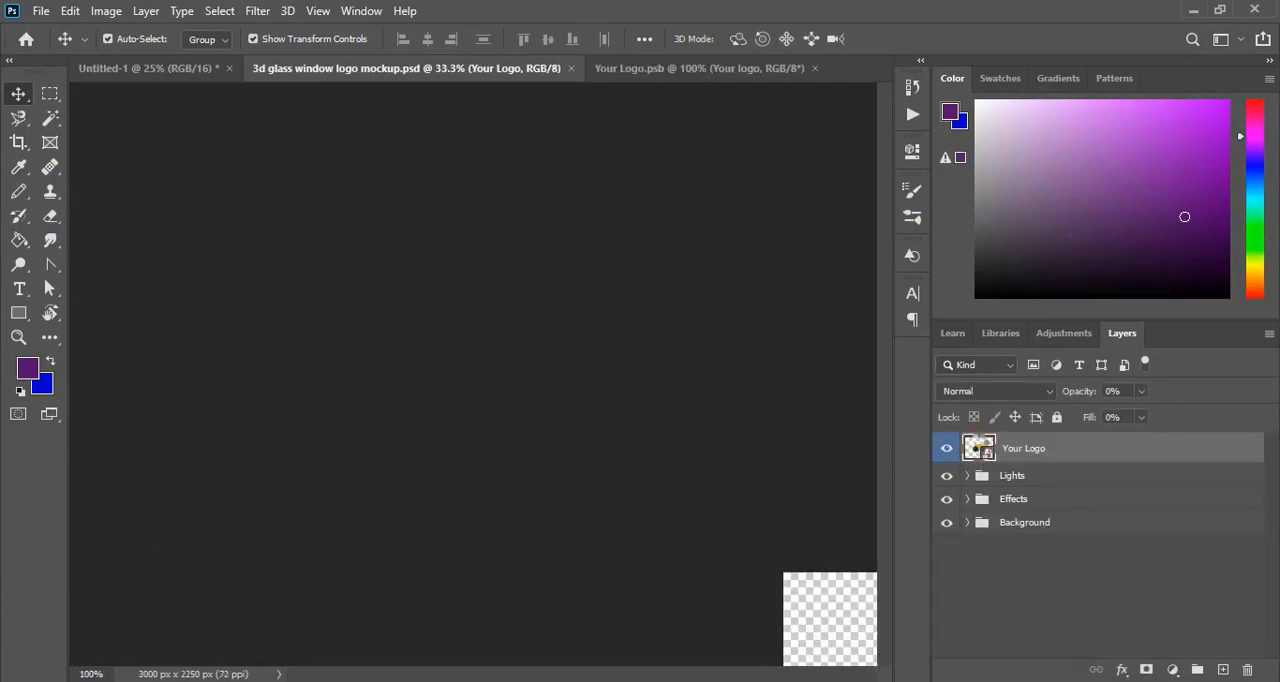
{"action": "left_click", "coordinate": [160, 70]}
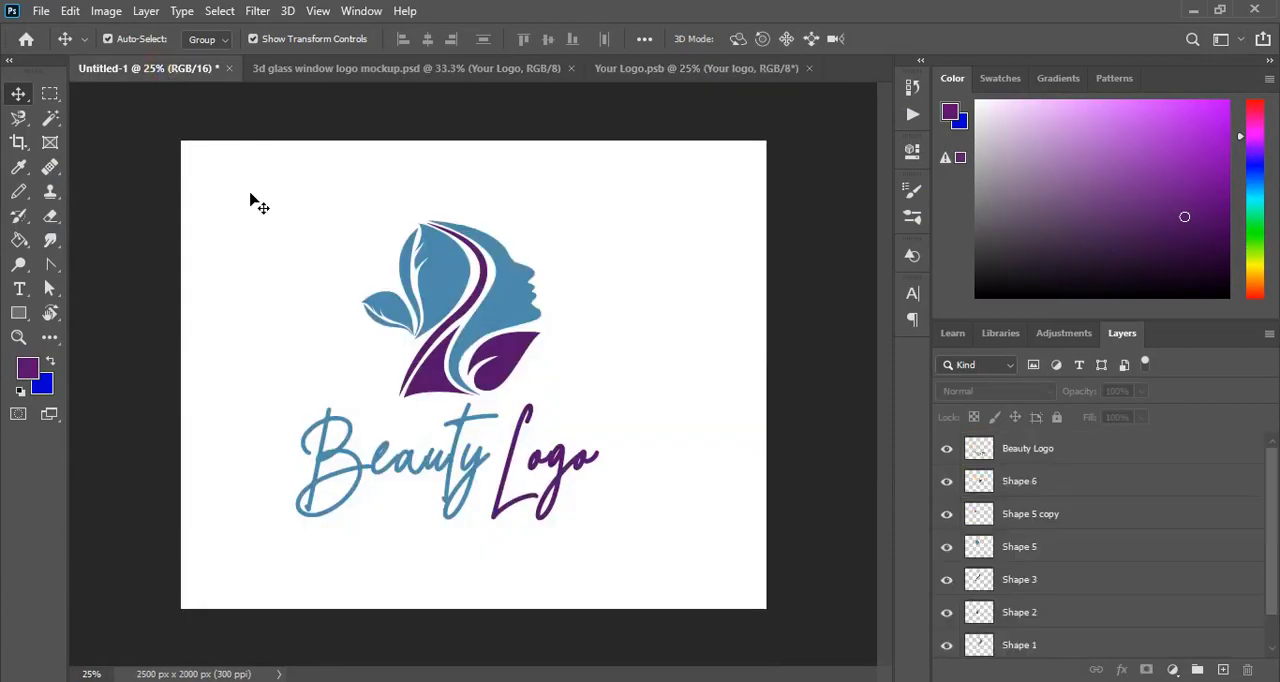
{"action": "mouse_move", "coordinate": [242, 179]}
{"action": "left_mouse_down"}
{"action": "mouse_move", "coordinate": [323, 267]}
{"action": "mouse_move", "coordinate": [262, 191]}
{"action": "left_mouse_up"}
{"action": "left_click", "coordinate": [326, 187]}
{"action": "scroll", "coordinate": [1027, 540], "scroll_direction": "down", "scroll_amount": 1}
{"action": "left_click", "coordinate": [947, 642]}
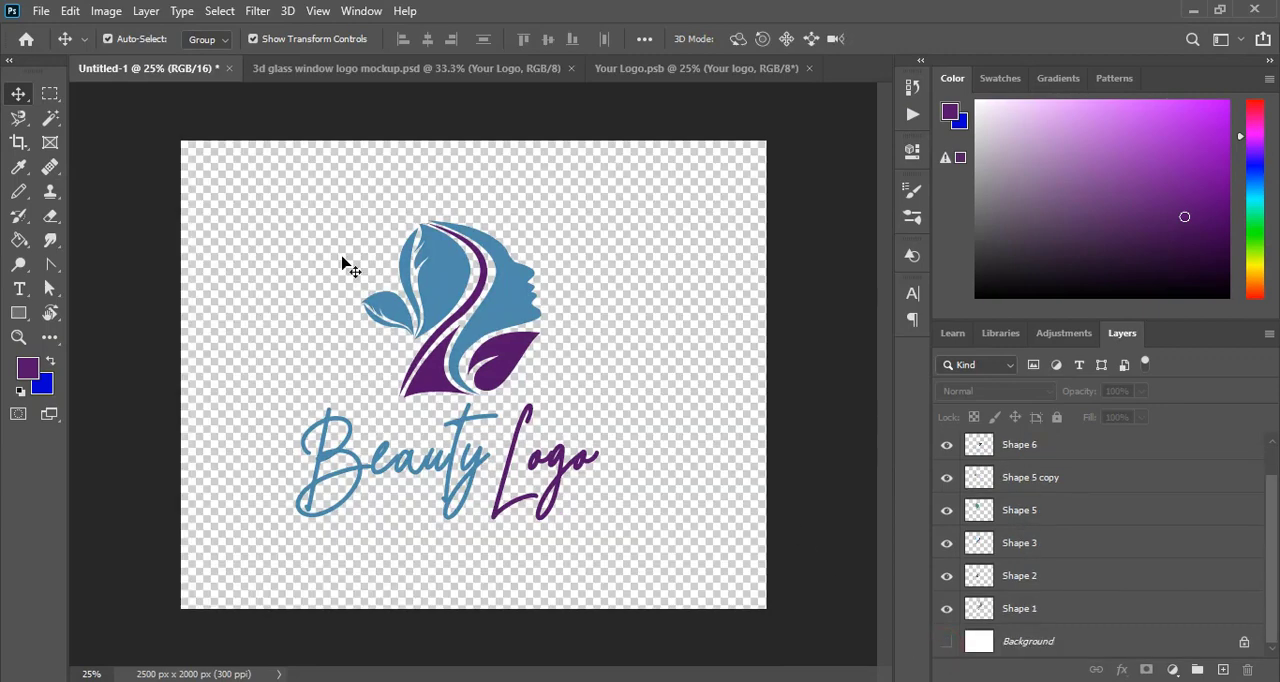
- Copy all the logo artwork layers from Untitled-1 into Your Logo.psb, accepting the color profile conversion
{"action": "left_click_drag", "start_coordinate": [243, 178], "coordinate": [645, 550]}
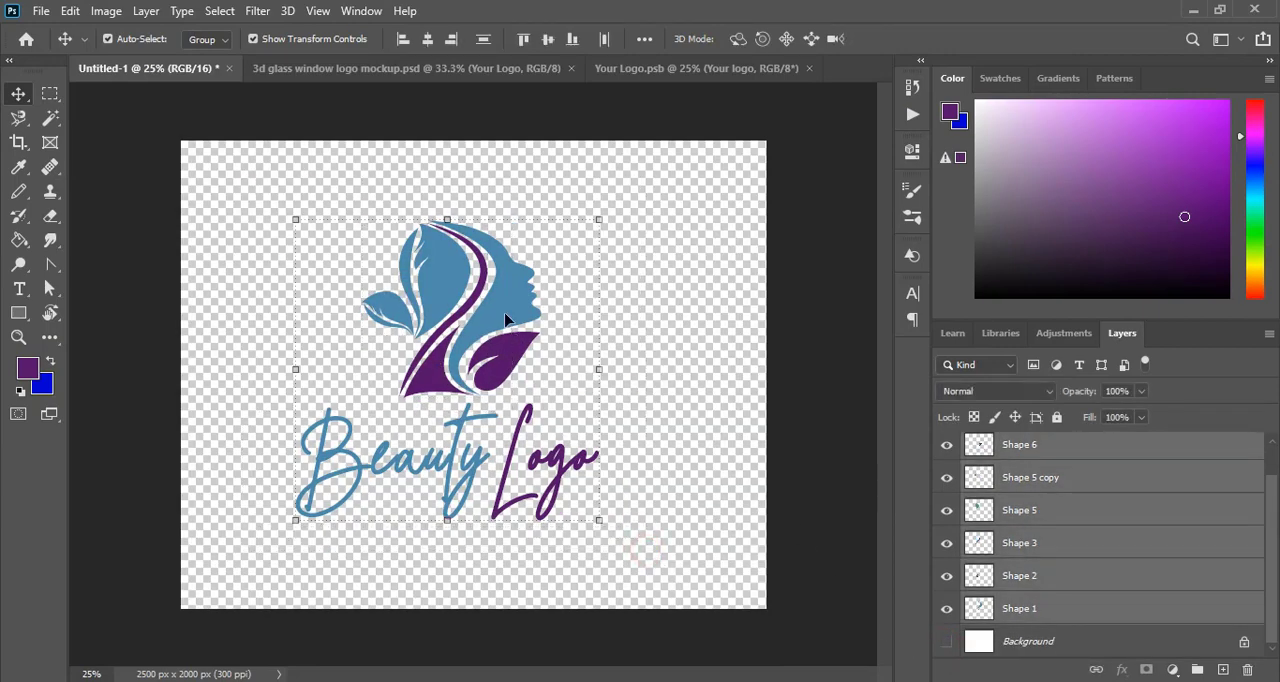
{"action": "left_click_drag", "start_coordinate": [505, 318], "coordinate": [475, 368]}
{"action": "left_click", "coordinate": [629, 283]}
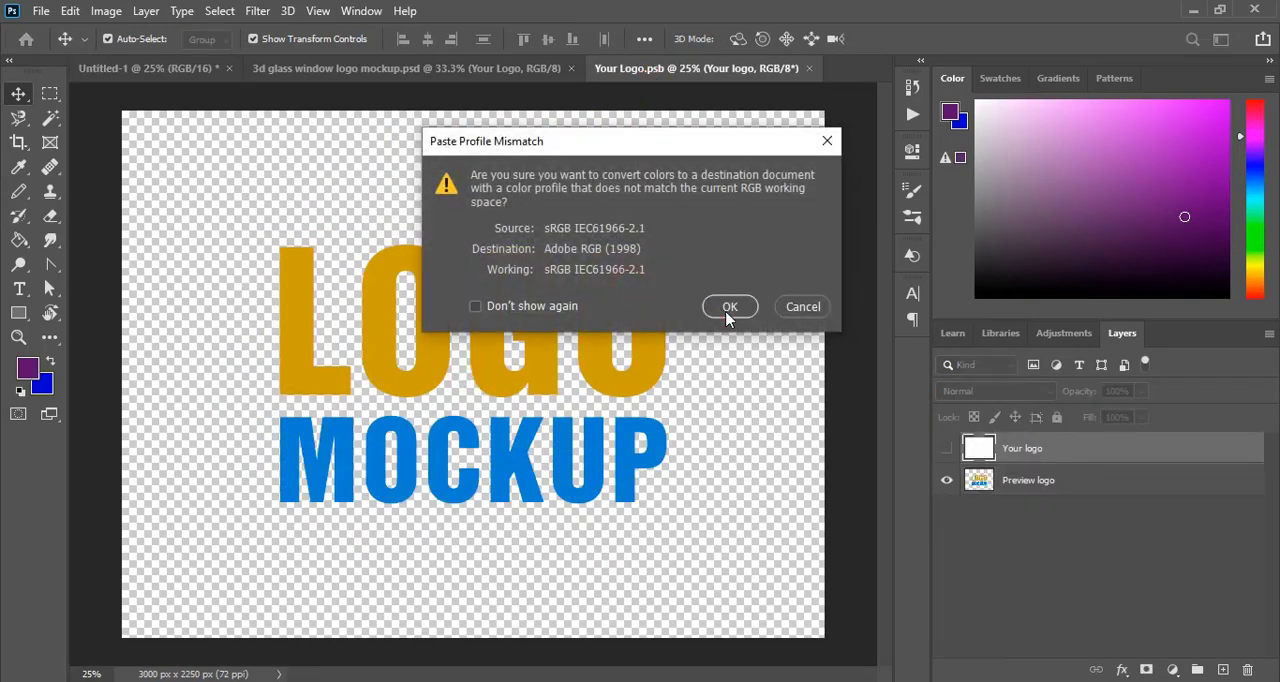
{"action": "left_click", "coordinate": [729, 307]}
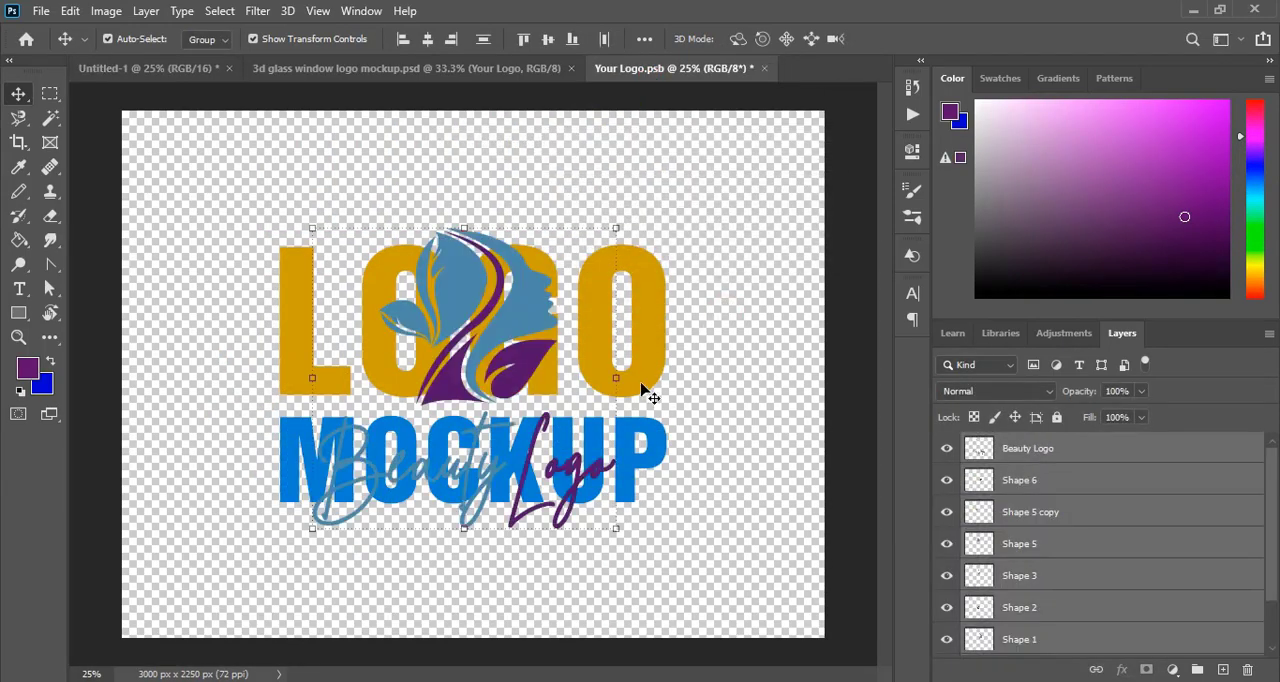
- Scale the copied logo to about 108% and center it on the Your Logo.psb canvas
{"action": "left_click_drag", "start_coordinate": [618, 379], "coordinate": [630, 382]}
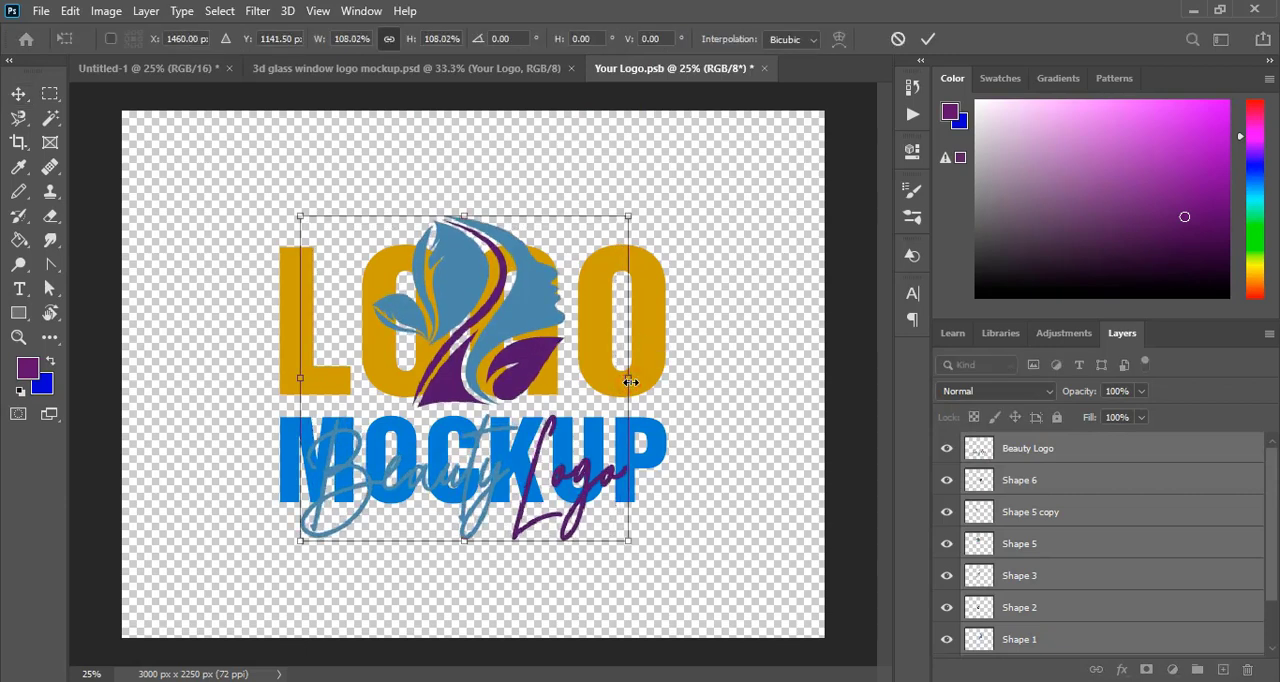
{"action": "left_click_drag", "start_coordinate": [533, 311], "coordinate": [535, 305]}
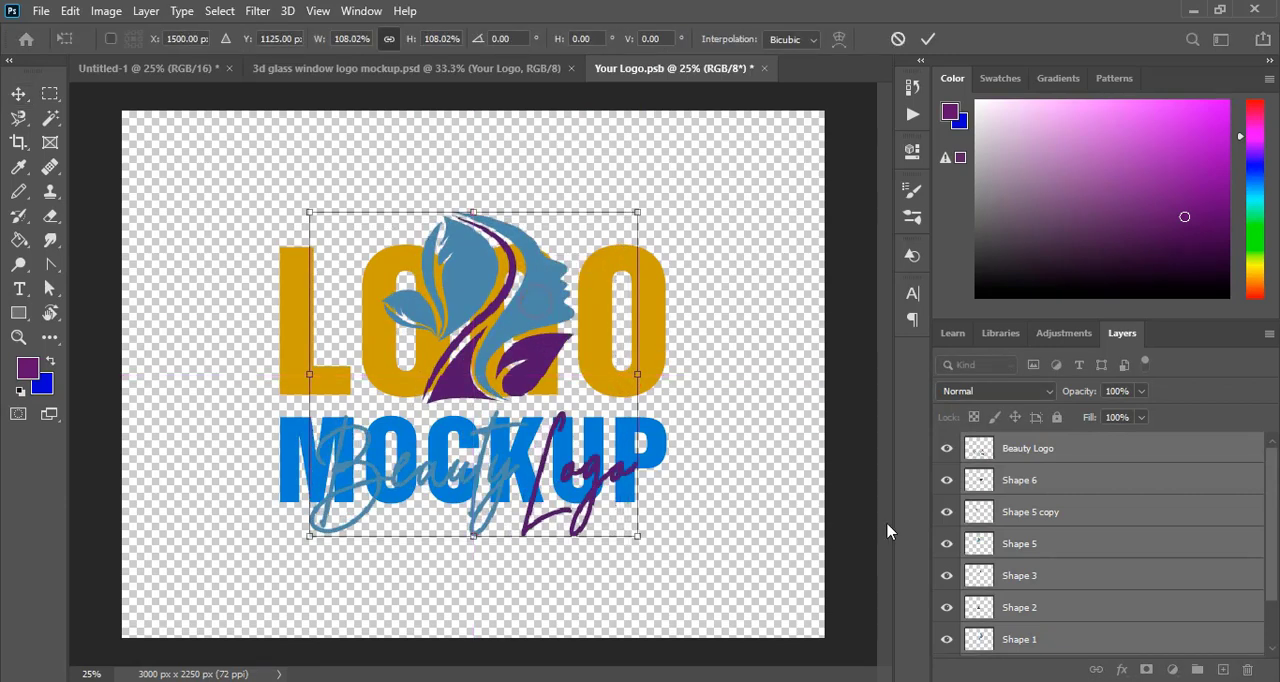
- Hide the "Preview logo" layer, then close Your Logo.psb with its changes saved
{"action": "scroll", "coordinate": [1015, 565], "scroll_direction": "down", "scroll_amount": 2}
{"action": "left_click", "coordinate": [946, 642]}
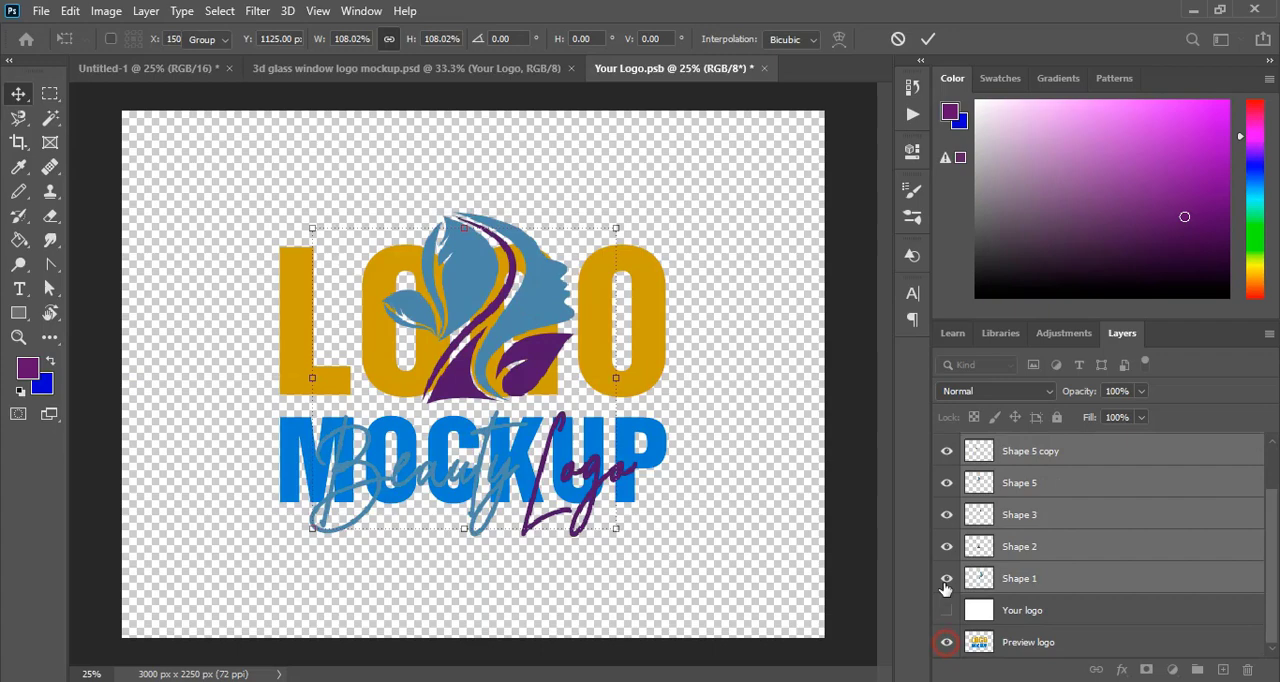
{"action": "left_click", "coordinate": [764, 68]}
{"action": "left_click", "coordinate": [552, 272]}
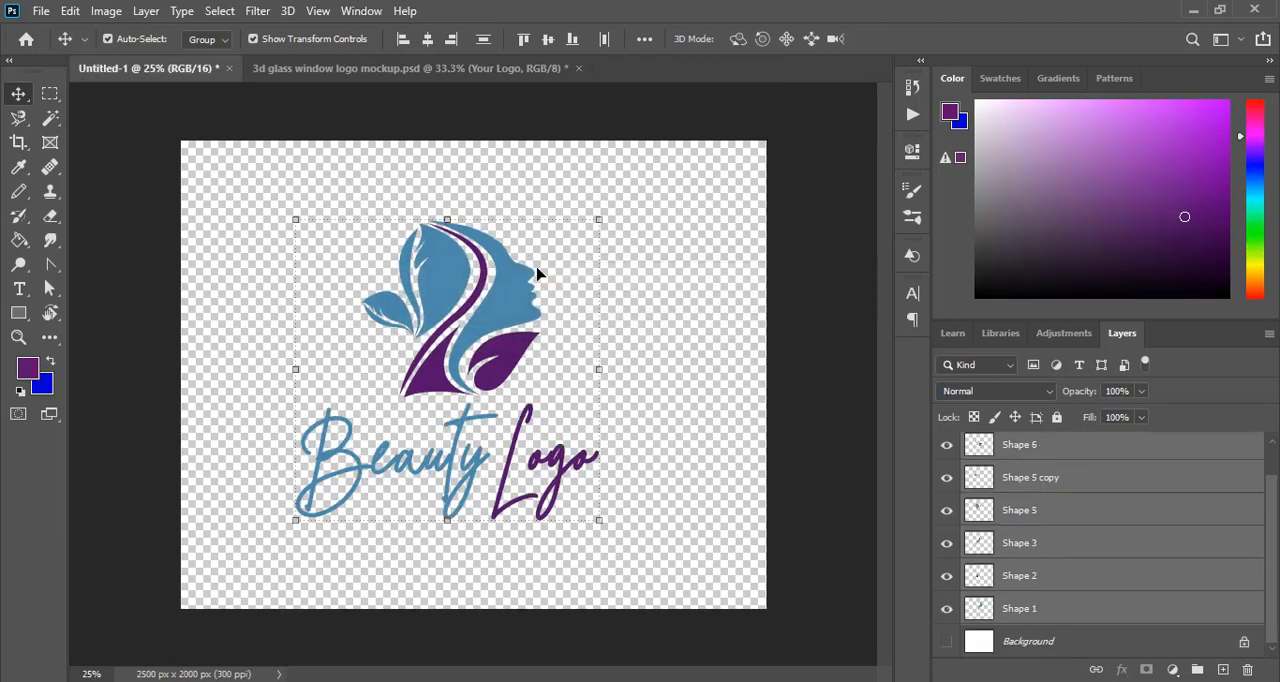
- Return to the 3D glass window mockup, deselect its layer and examine the rendered logo at 50% zoom
{"action": "left_click", "coordinate": [324, 68]}
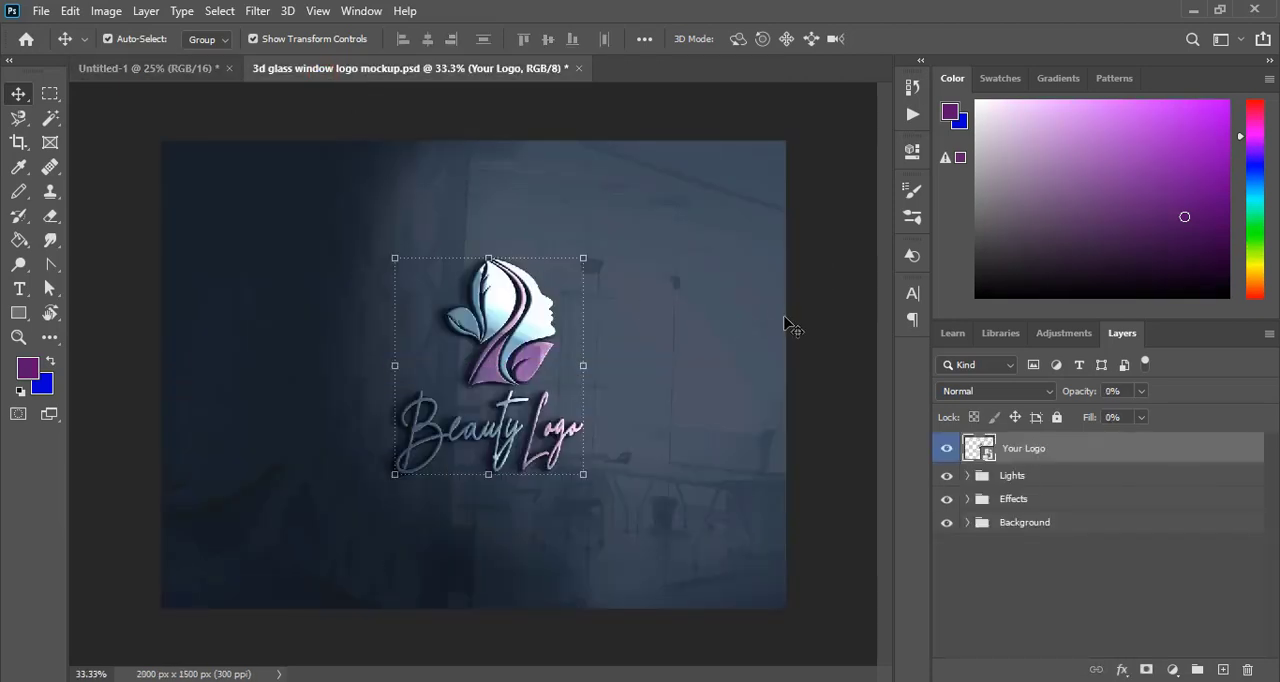
{"action": "left_click", "coordinate": [808, 313]}
{"action": "key", "text": "ctrl+plus"}
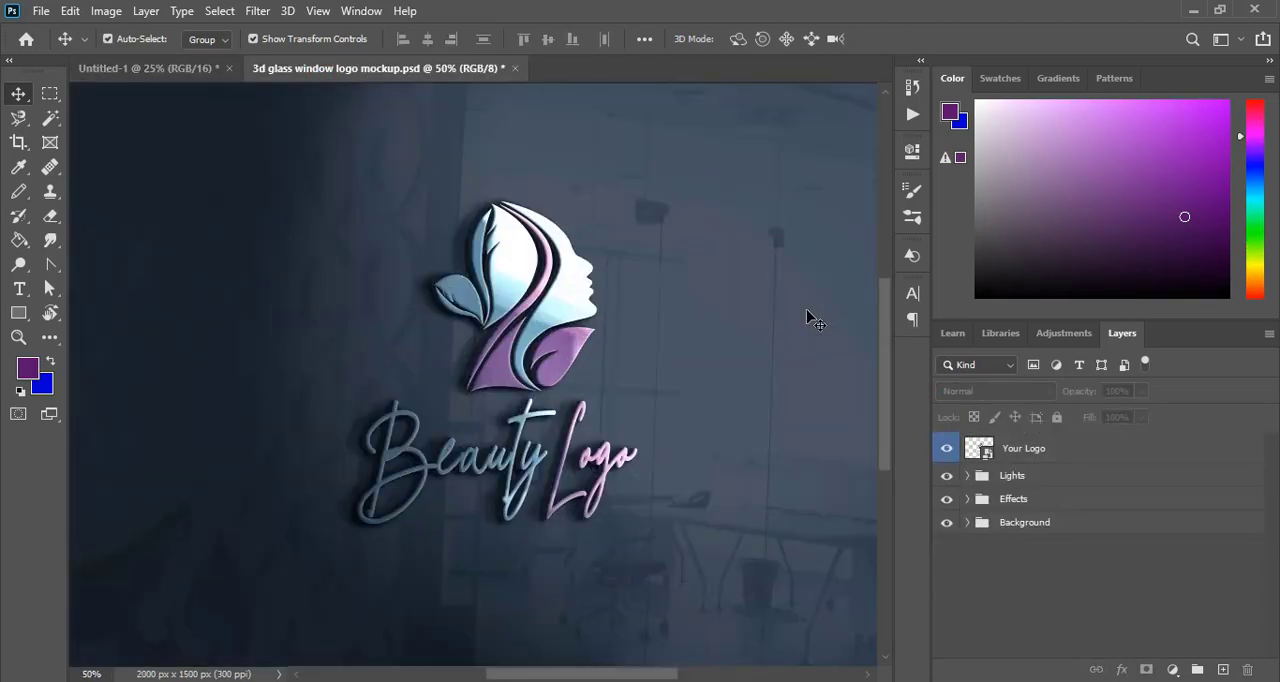